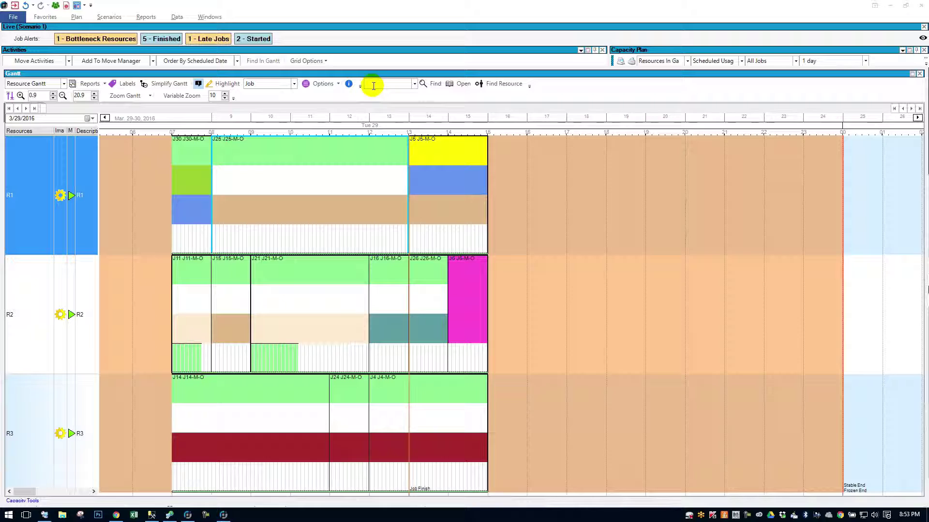
Dock the Gantt over the Activities area and collapse the bottom panel, leaving only the Resource Gantt
left_click_drag(369, 74, 363, 29)
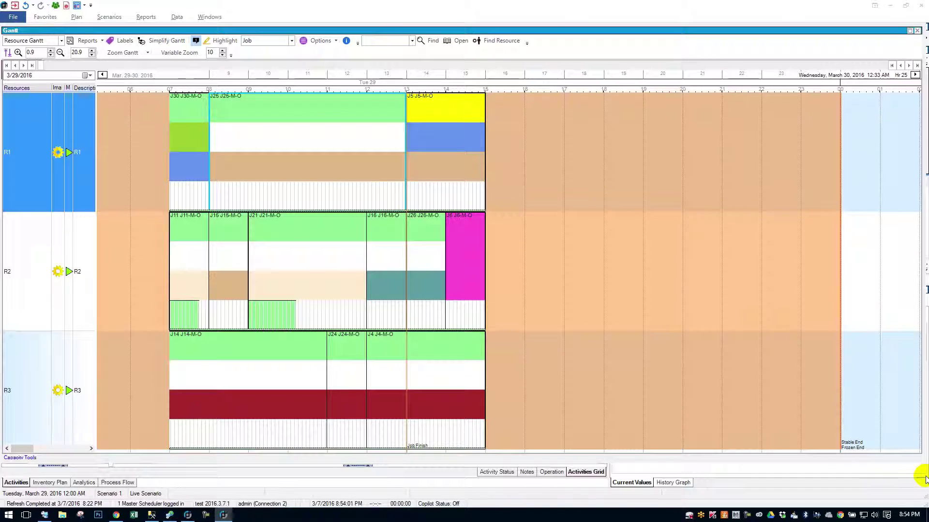
left_click_drag(923, 458, 922, 498)
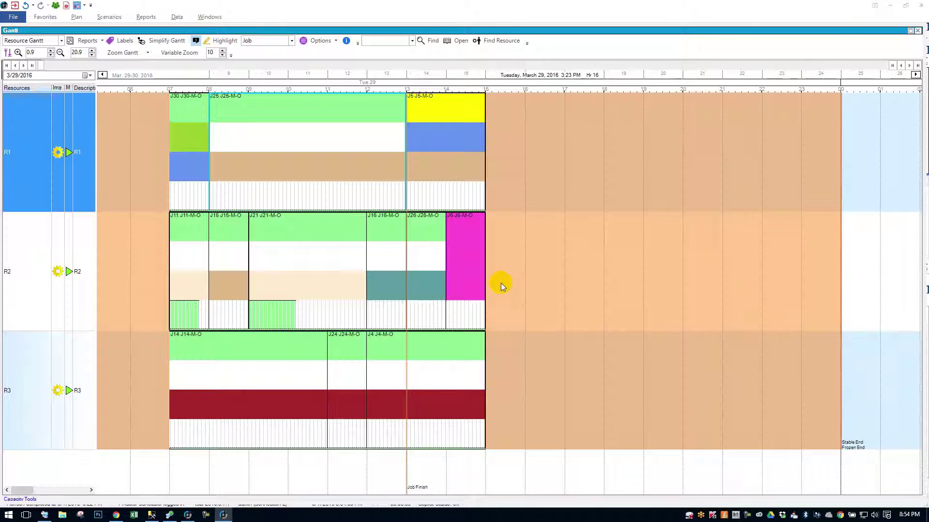
Heighten the R1 and R2 rows and zoom the timeline so blocks like J30 and J26 look larger
left_click(479, 236)
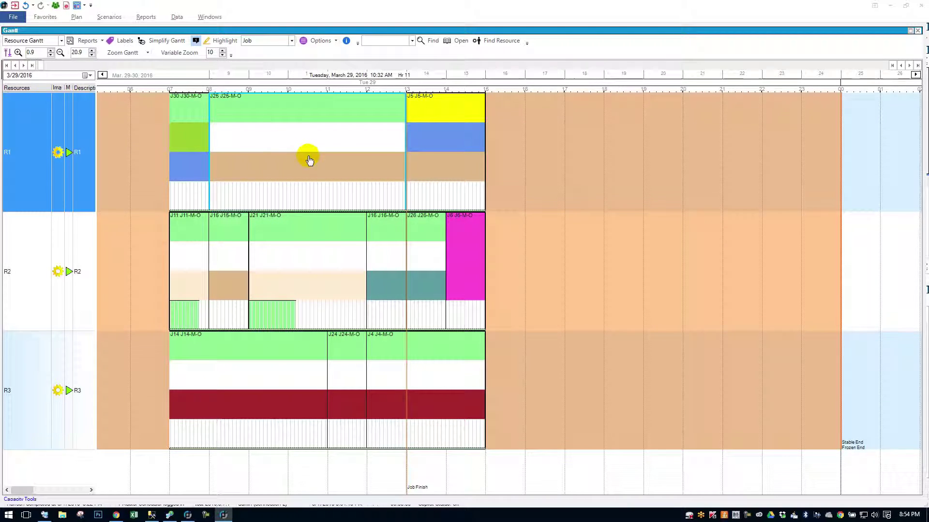
mouse_move(283, 155)
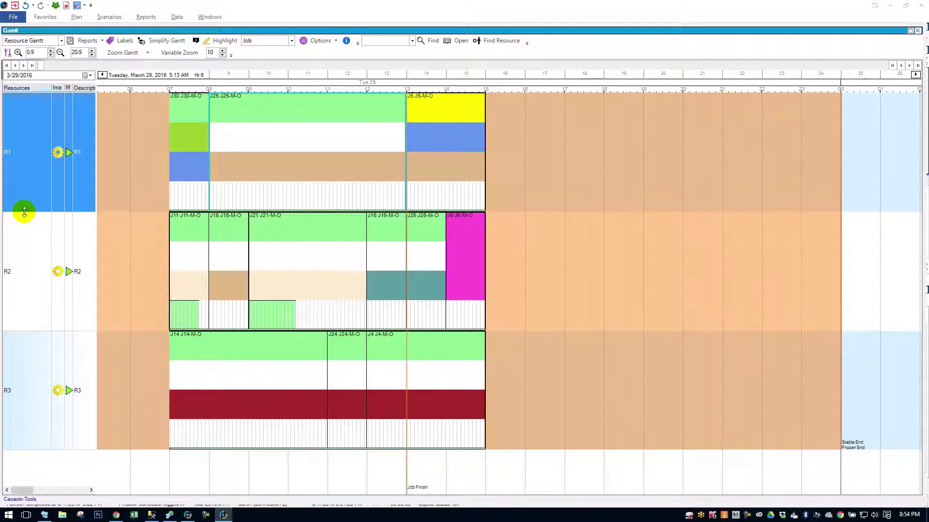
left_click_drag(24, 211, 45, 475)
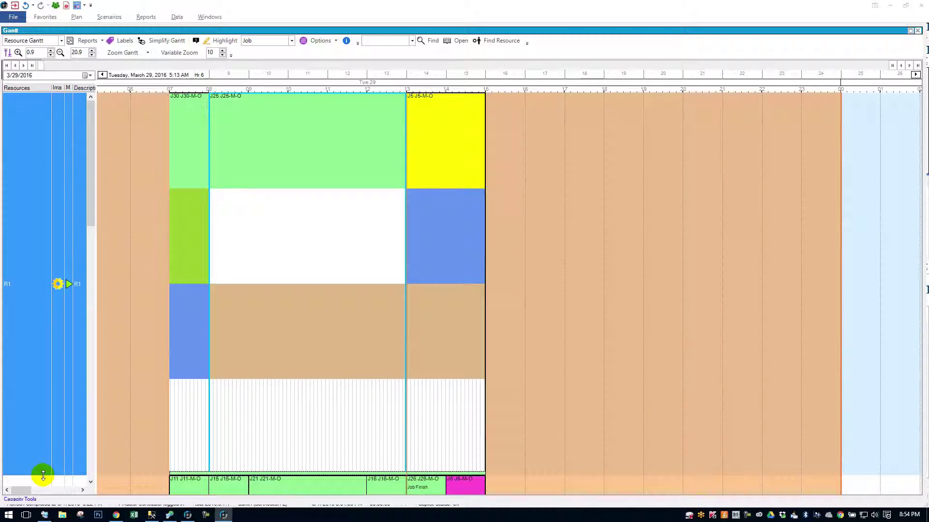
left_click_drag(286, 83, 250, 85)
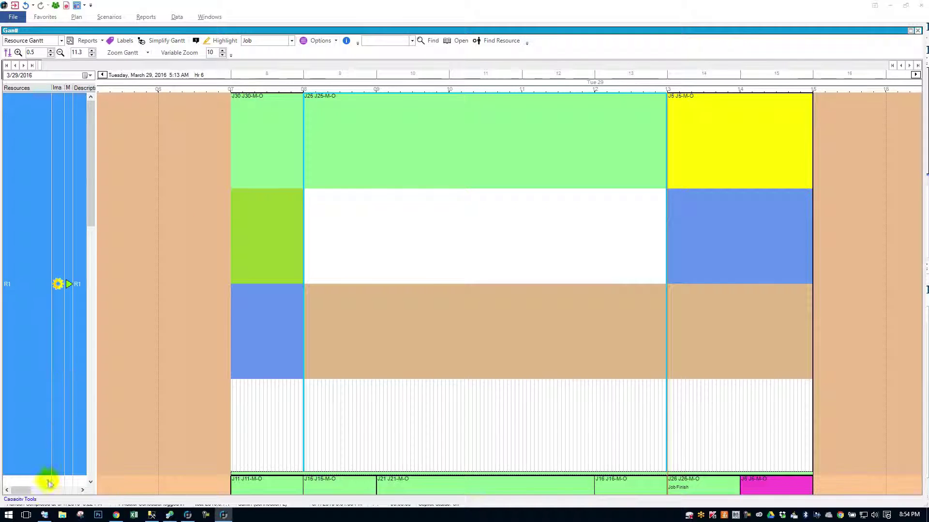
left_click_drag(41, 476, 50, 314)
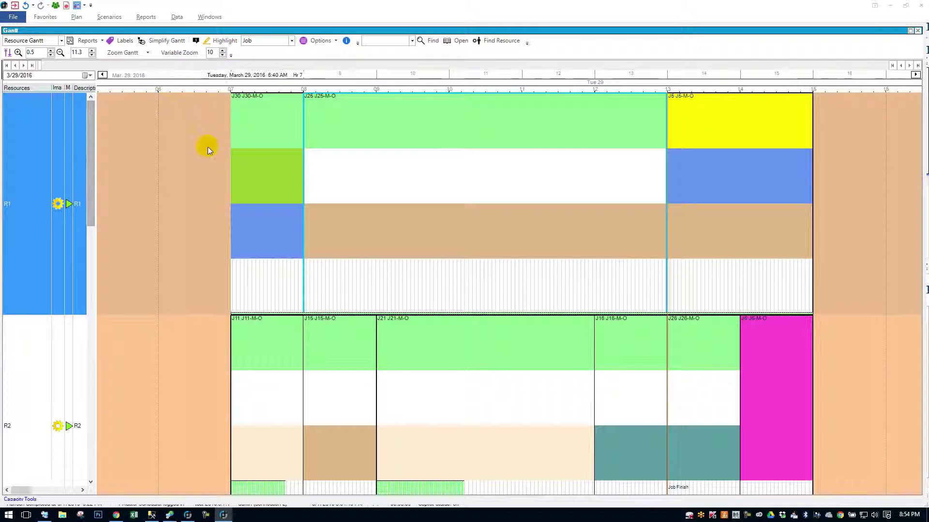
left_click_drag(207, 145, 303, 159)
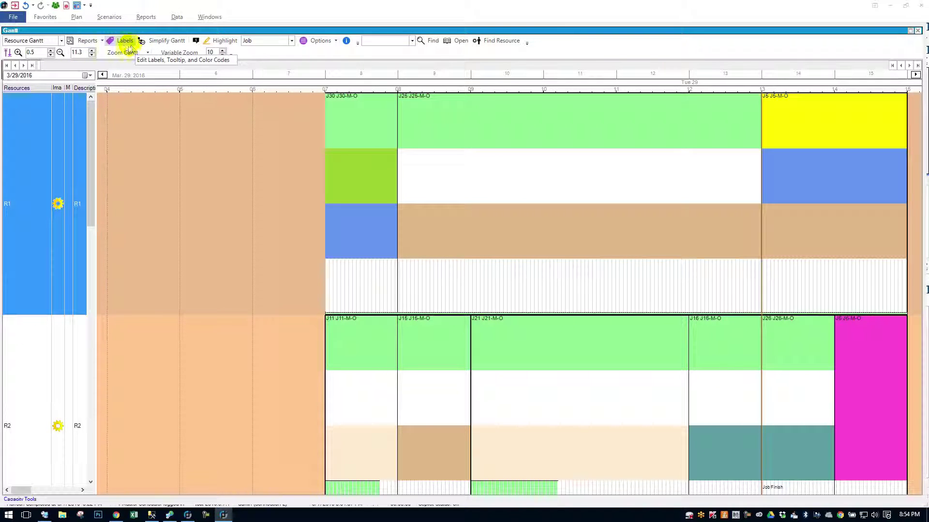
Open Activity Display Options from Labels and set the dialog aside, with the Gantt showing earlier hours
left_click(125, 42)
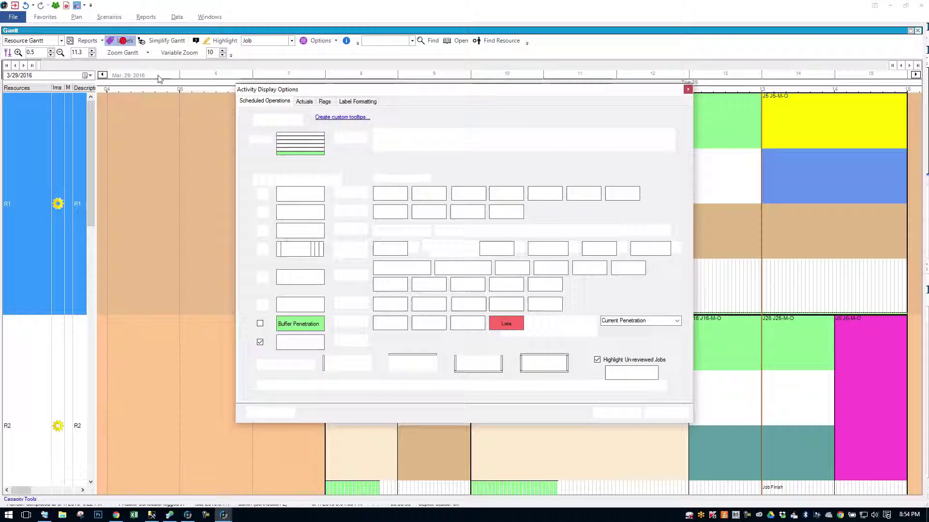
left_click_drag(405, 94, 310, 89)
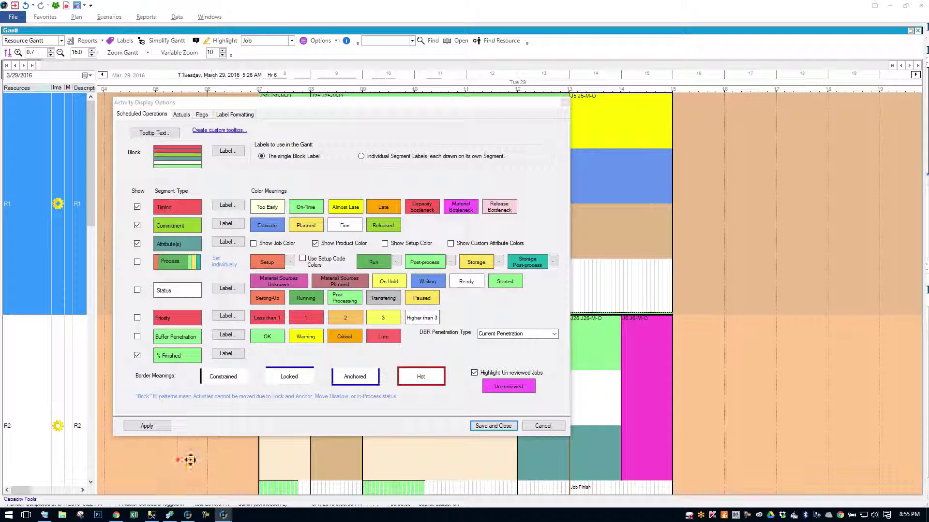
left_click(176, 450)
left_click_drag(282, 455, 431, 463)
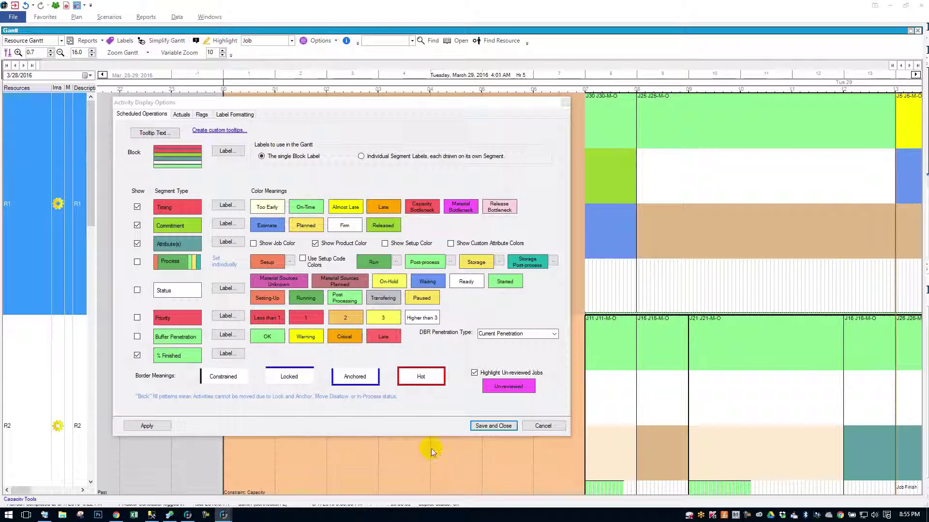
left_click_drag(410, 104, 388, 108)
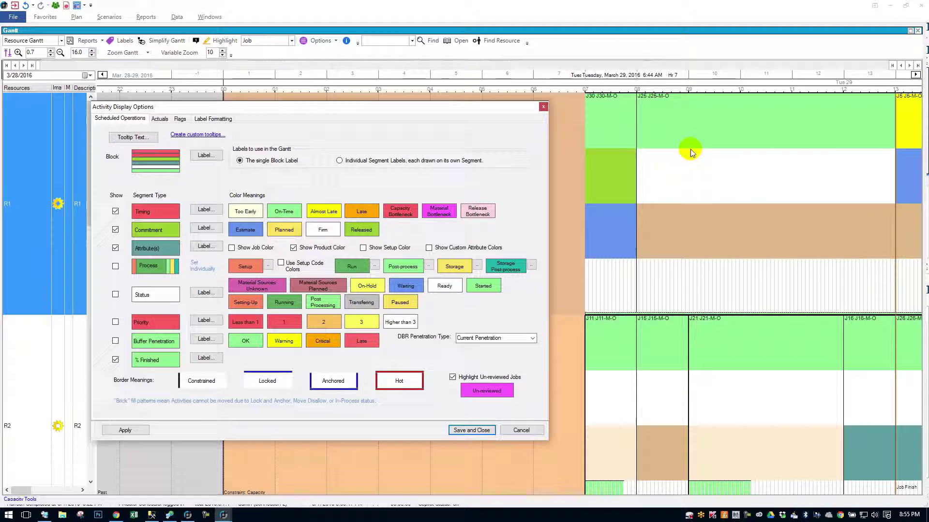
left_click(682, 117)
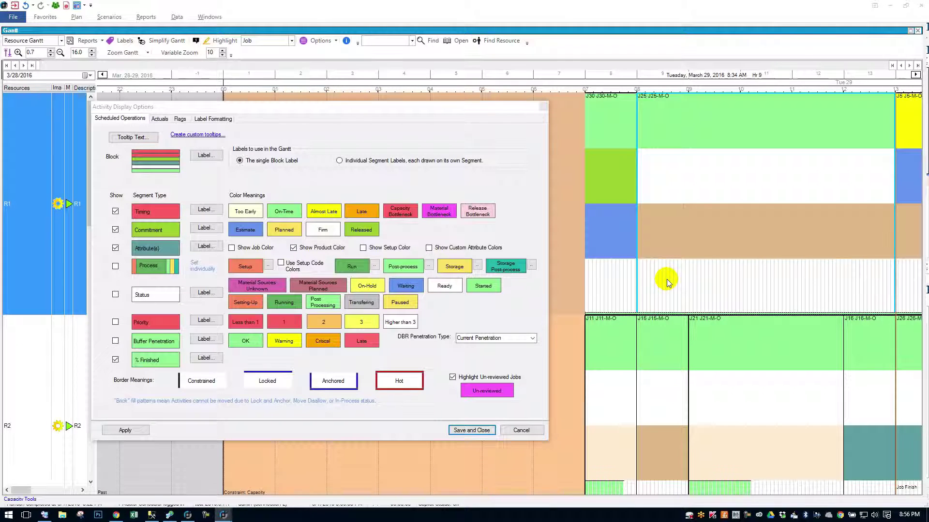
left_click_drag(368, 107, 321, 100)
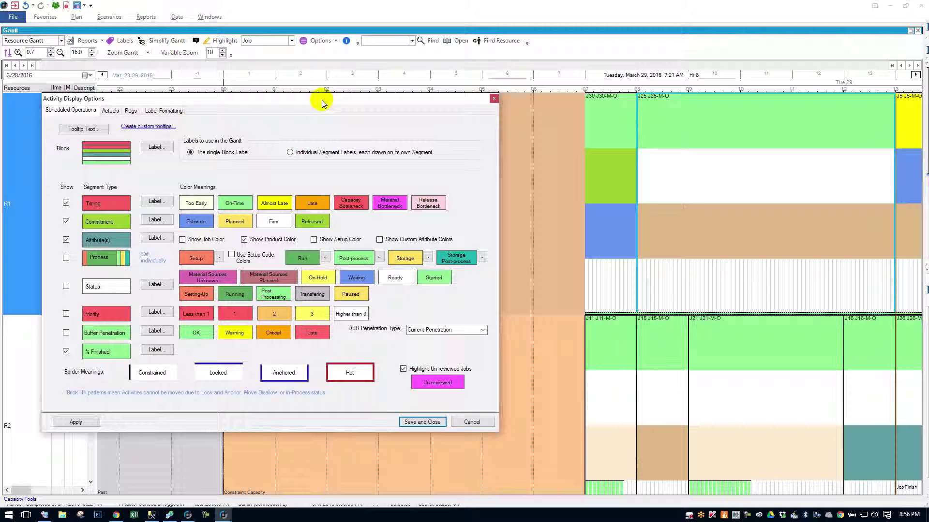
left_click_drag(567, 115, 503, 173)
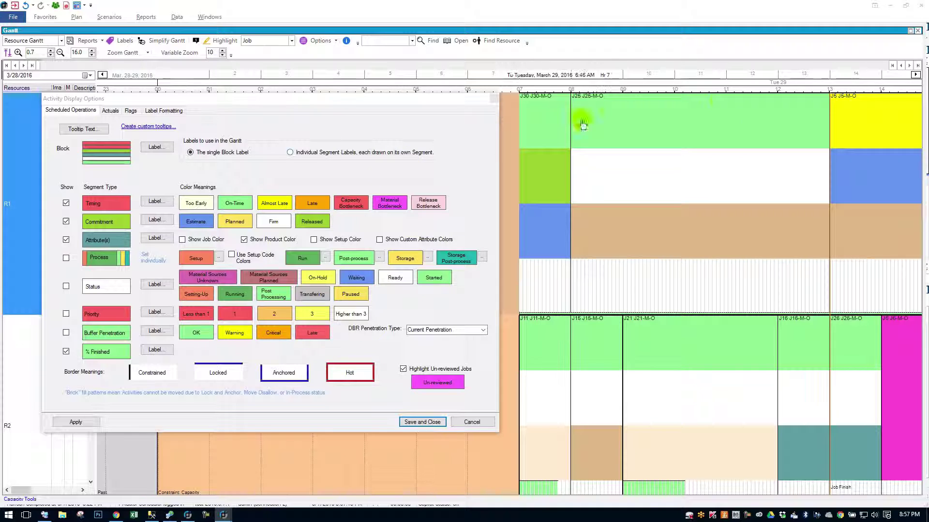
left_click_drag(740, 93, 777, 87)
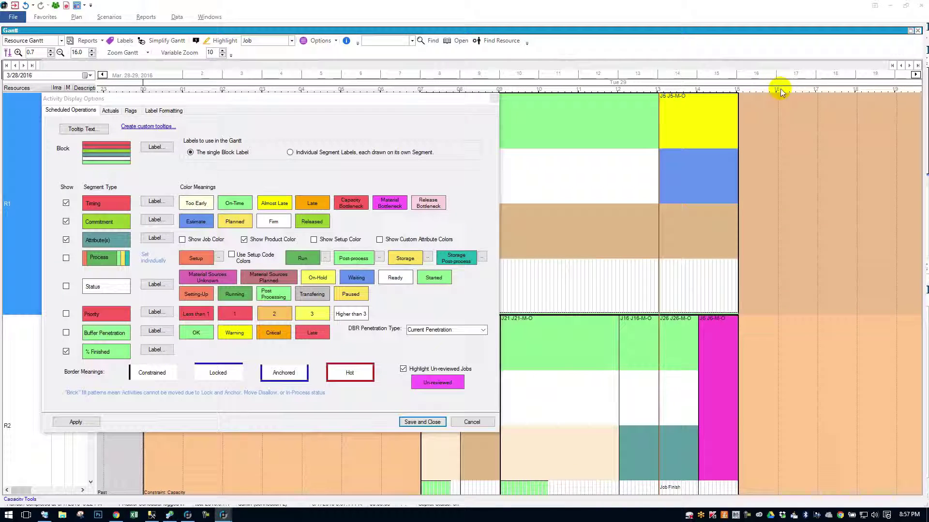
left_click(705, 114)
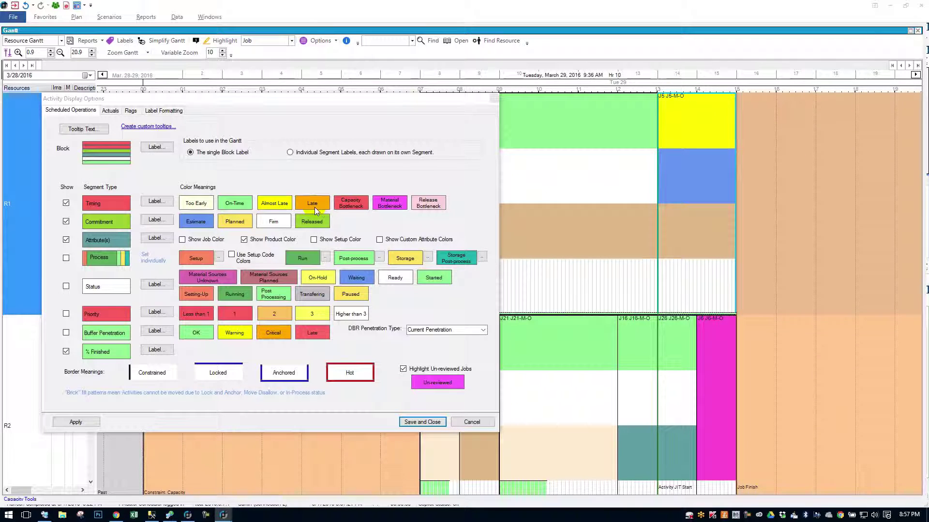
left_click(358, 205)
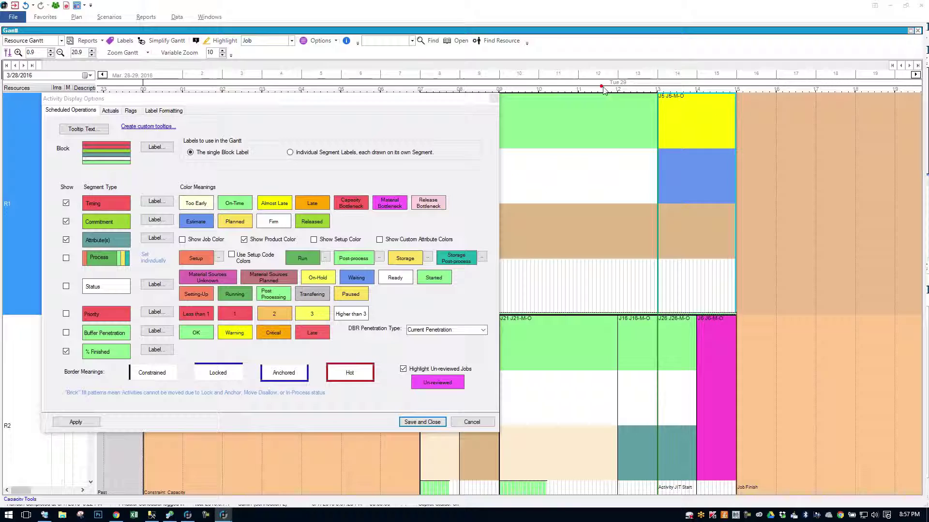
Zoom out and drag job J5 to a later time on R1, then review the chart
left_click_drag(611, 87, 628, 89)
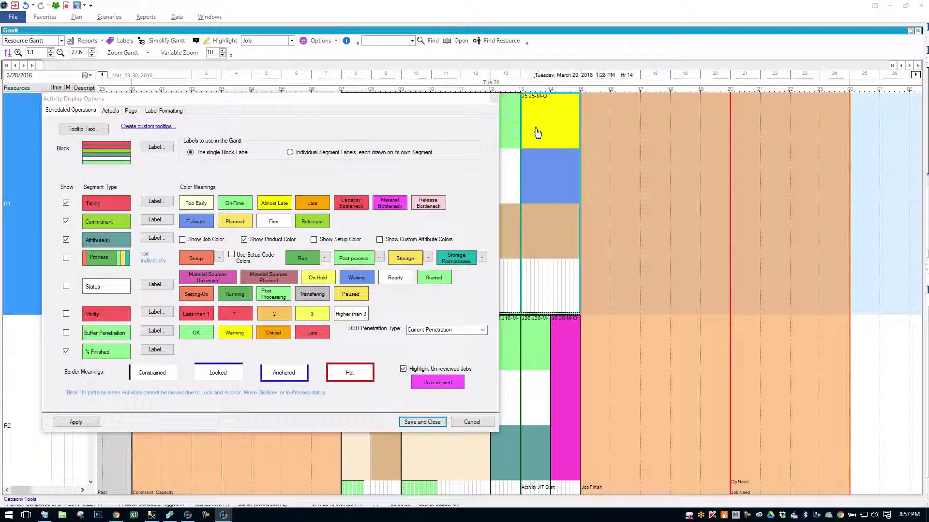
left_click_drag(535, 131, 548, 134)
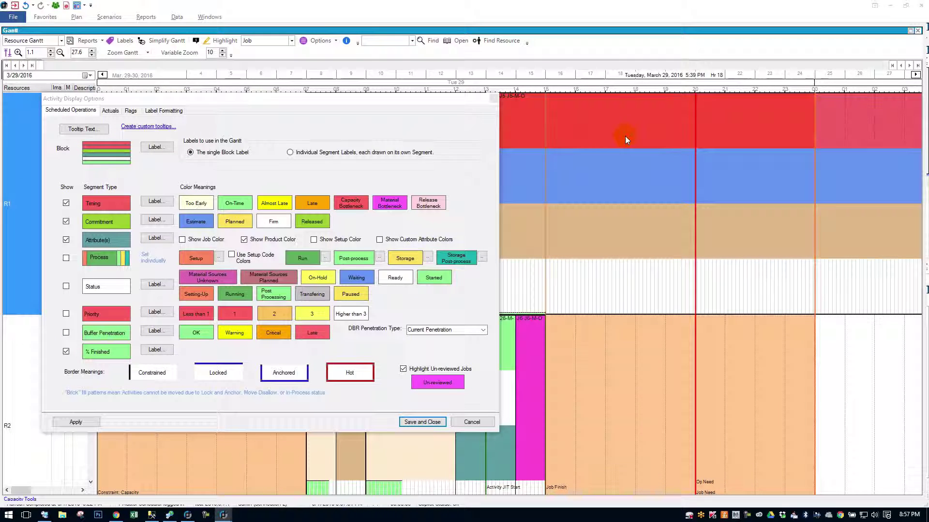
scroll(581, 389, "down", 1)
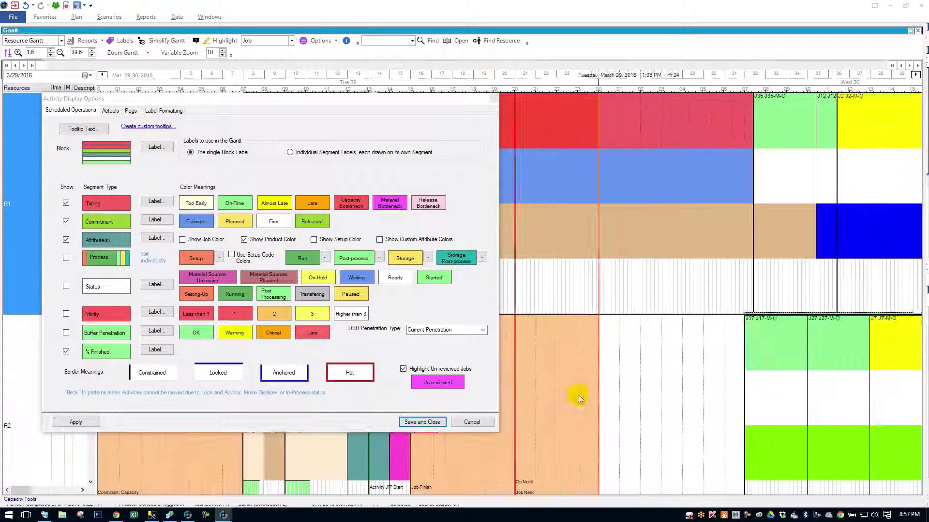
scroll(617, 399, "down", 1)
left_click_drag(617, 399, 672, 400)
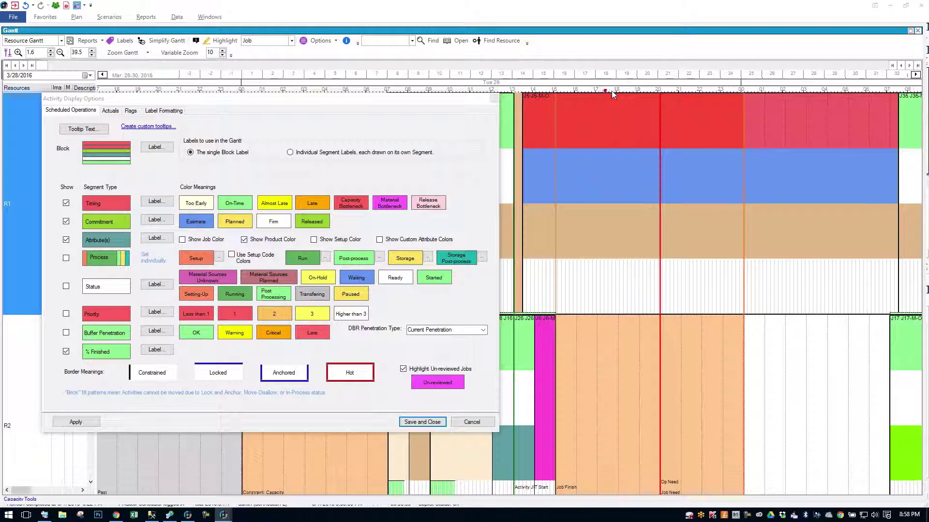
scroll(610, 348, "down", 2)
scroll(677, 375, "up", 4)
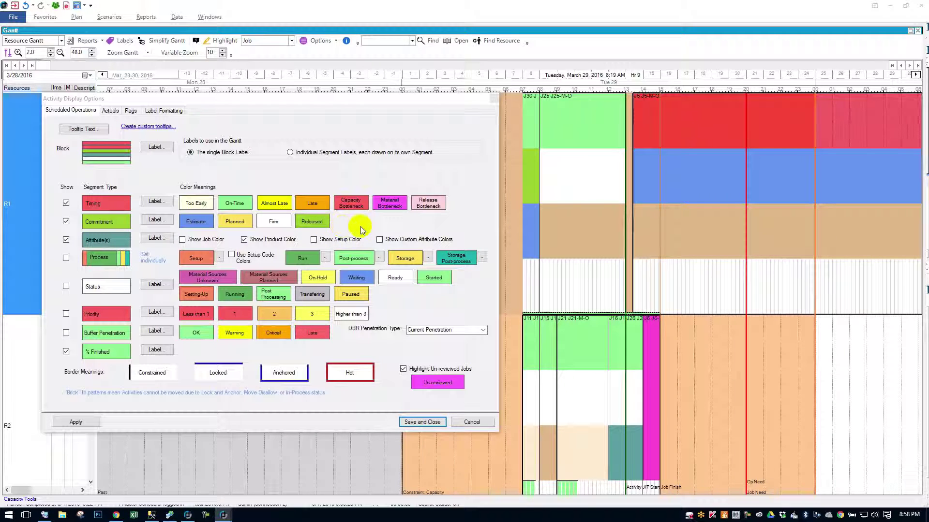
Hide the Timing, Attribute(s) and % Finished segments and apply
left_click(65, 203)
left_click(66, 239)
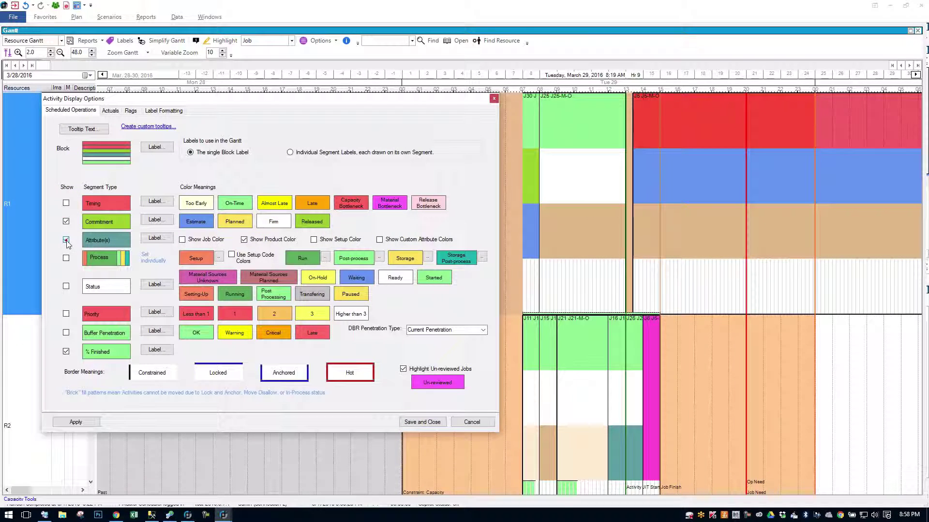
left_click(66, 351)
left_click(76, 422)
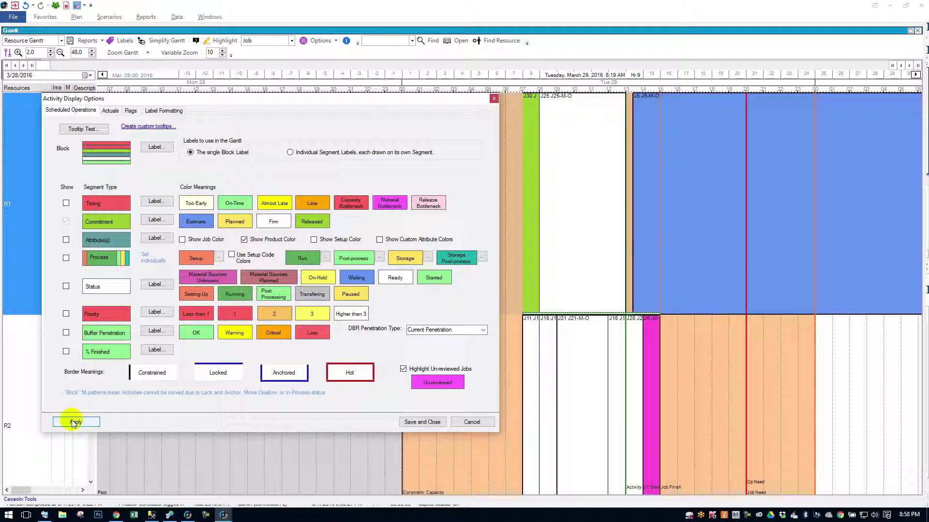
left_click_drag(414, 99, 402, 98)
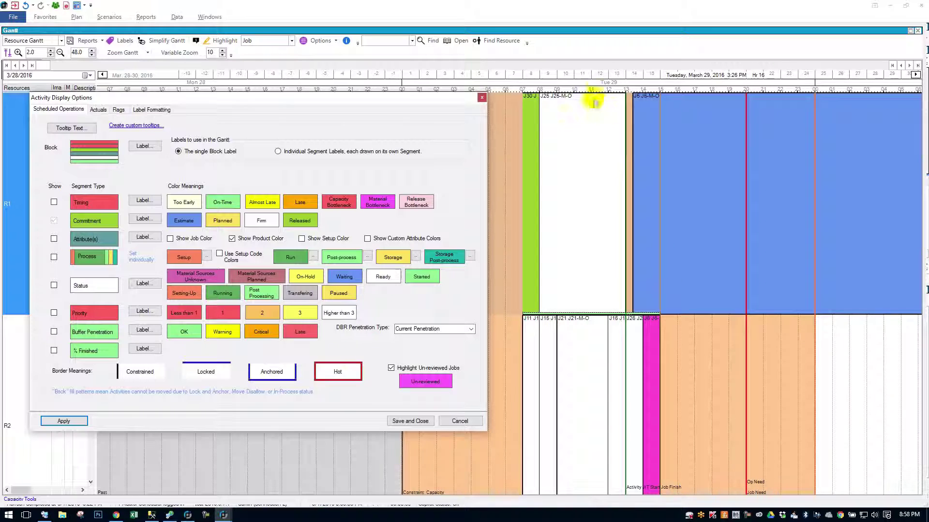
Turn Timing and % Finished back on and apply, leaving Attribute(s) off
left_click_drag(593, 92, 559, 83)
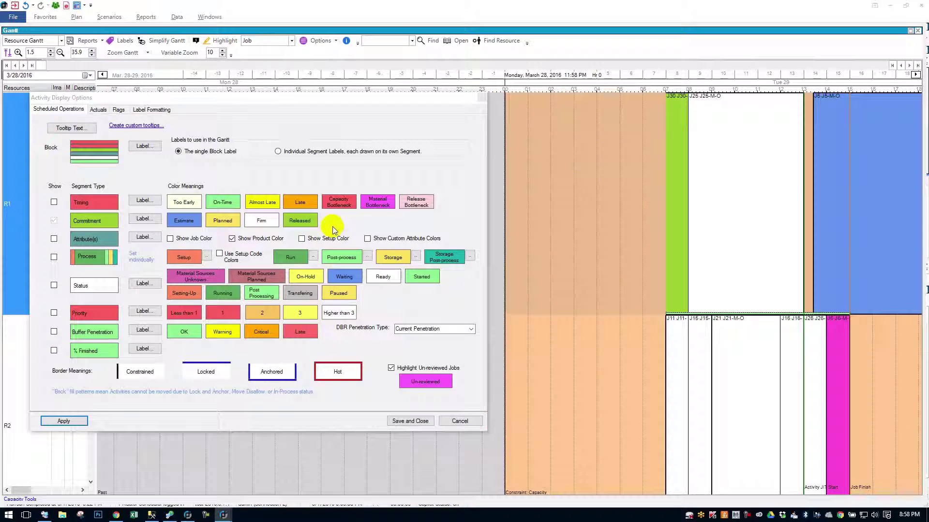
left_click(54, 203)
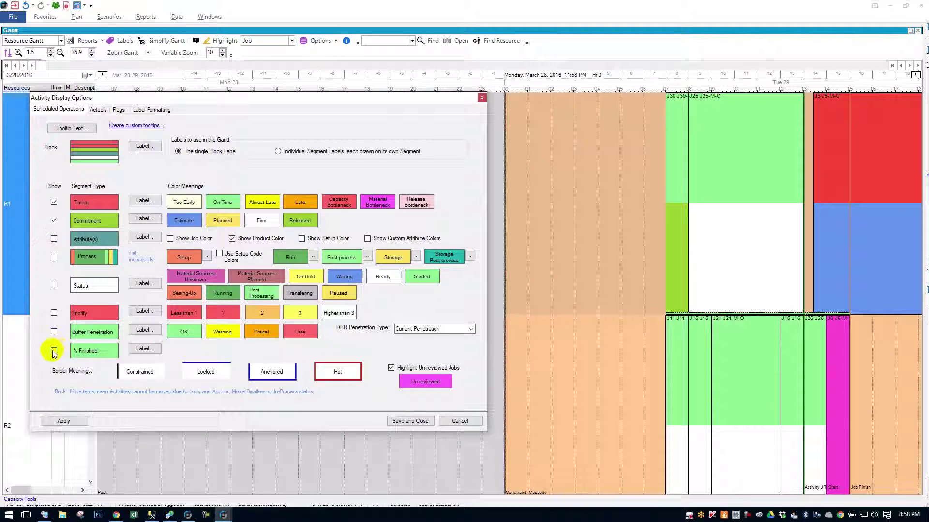
left_click(54, 351)
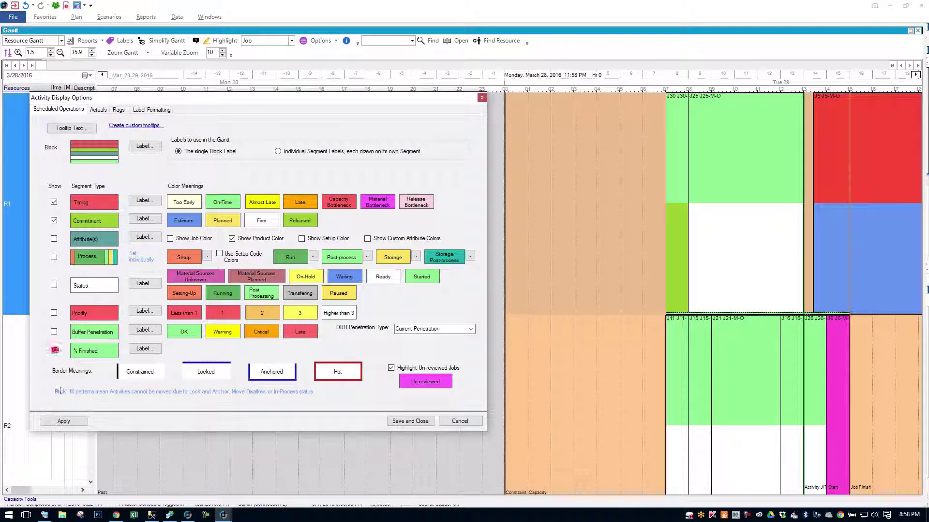
left_click(63, 417)
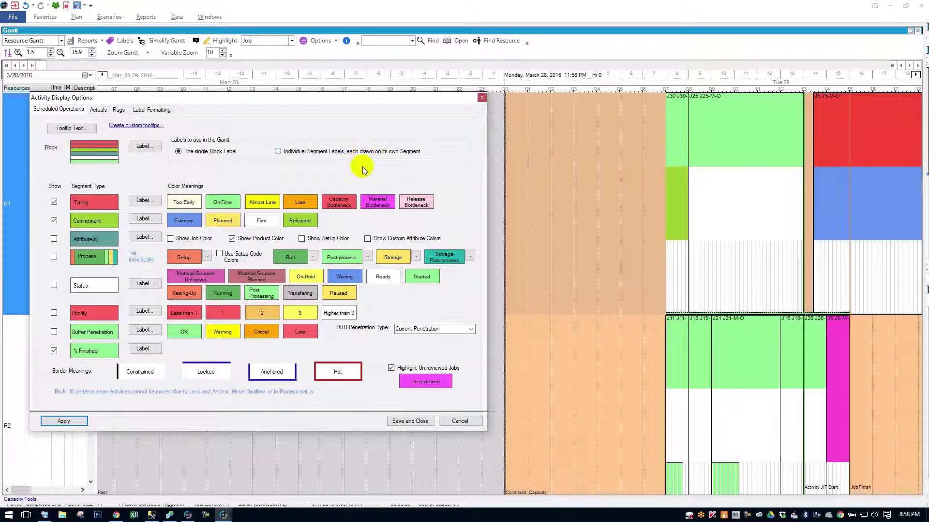
Apply individual segment labels like Release, Firm and Estimate, then tick Attribute(s)
left_click(323, 153)
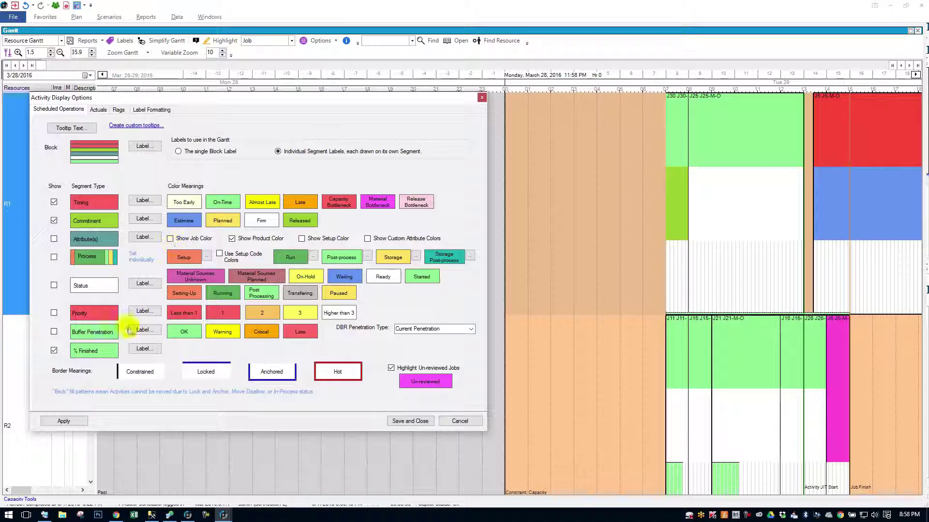
left_click(73, 421)
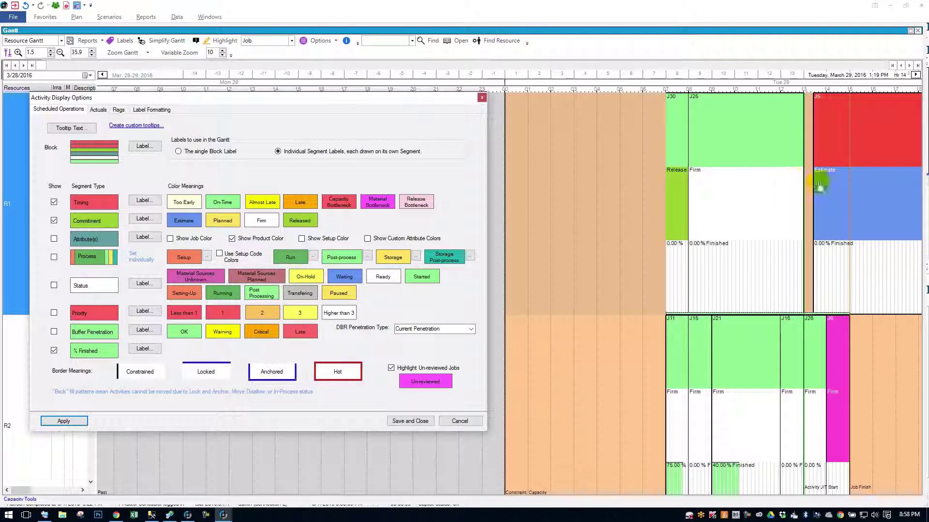
left_click(833, 192)
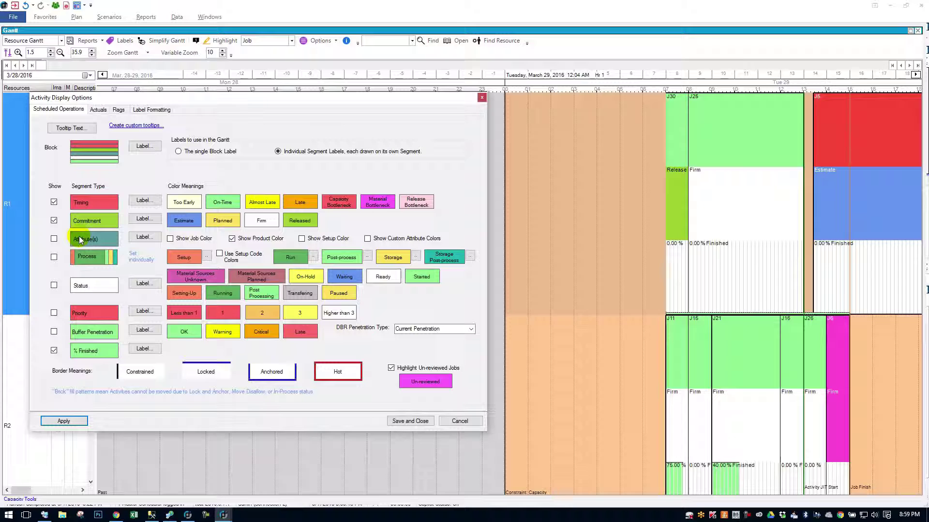
left_click(54, 239)
Apply Attribute(s) segments such as I5 and I10 and remove % Finished
left_click(64, 420)
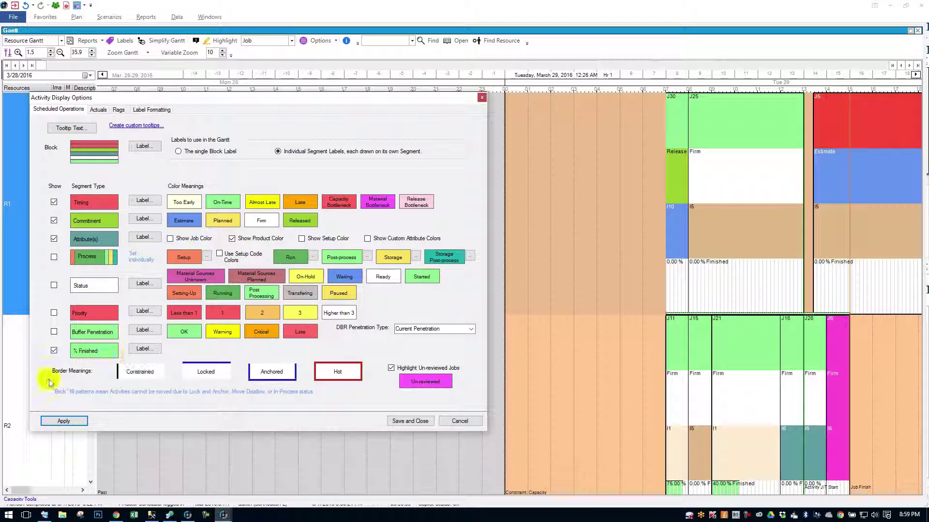
left_click(53, 351)
left_click(63, 420)
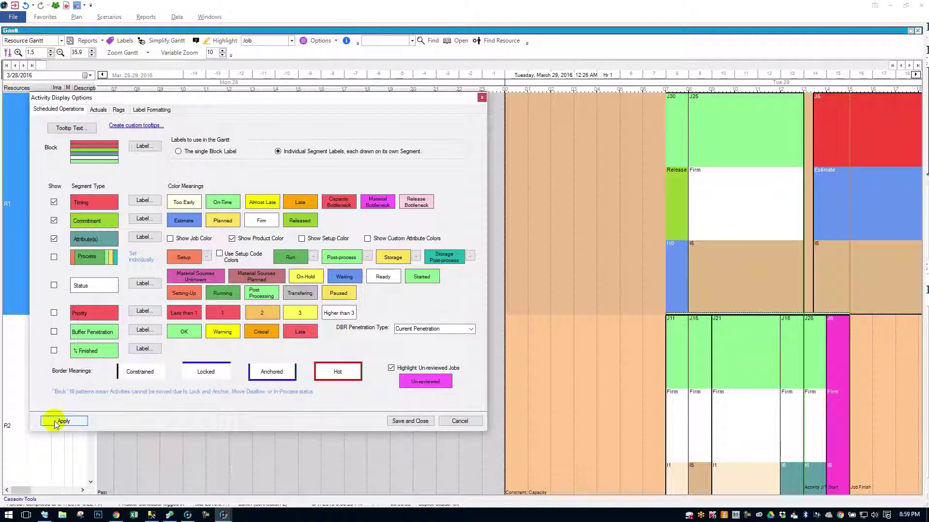
Try Show Job Color on the blocks, then switch it off and reapply
left_click(193, 238)
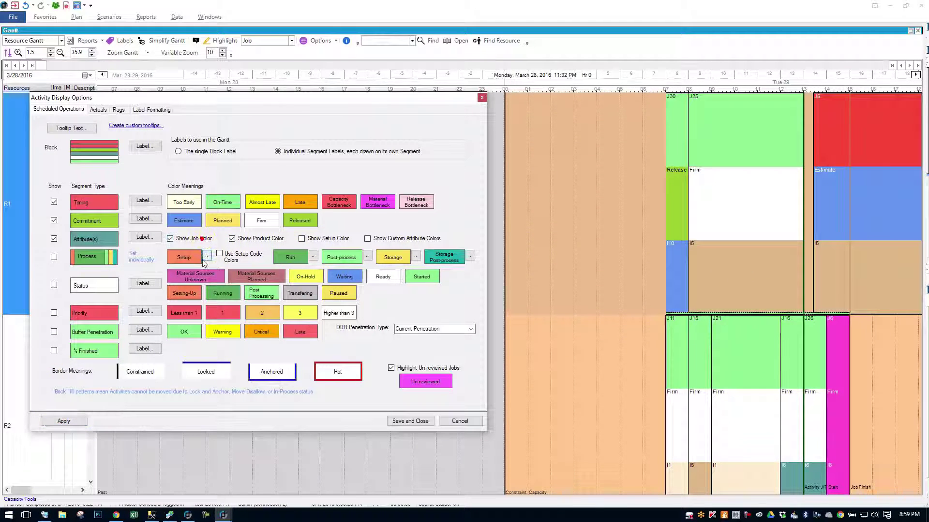
left_click(78, 421)
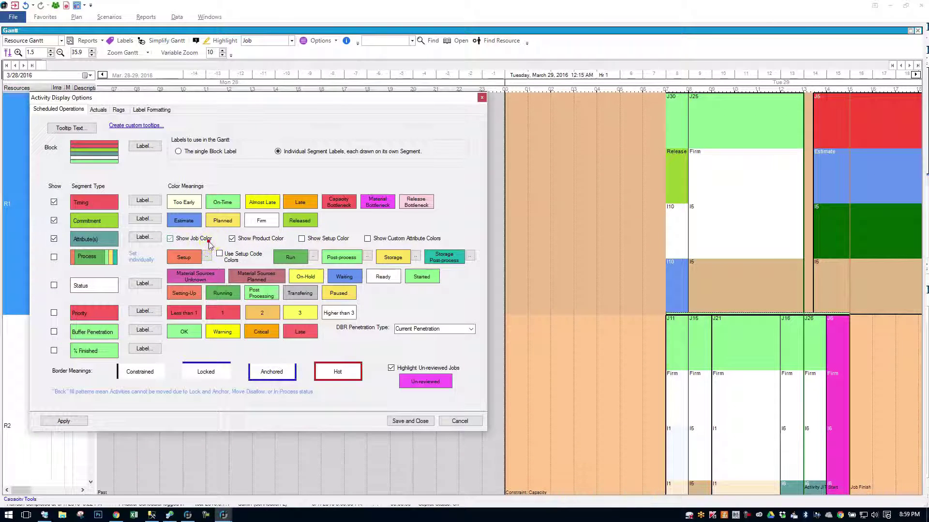
left_click(68, 422)
left_click(170, 238)
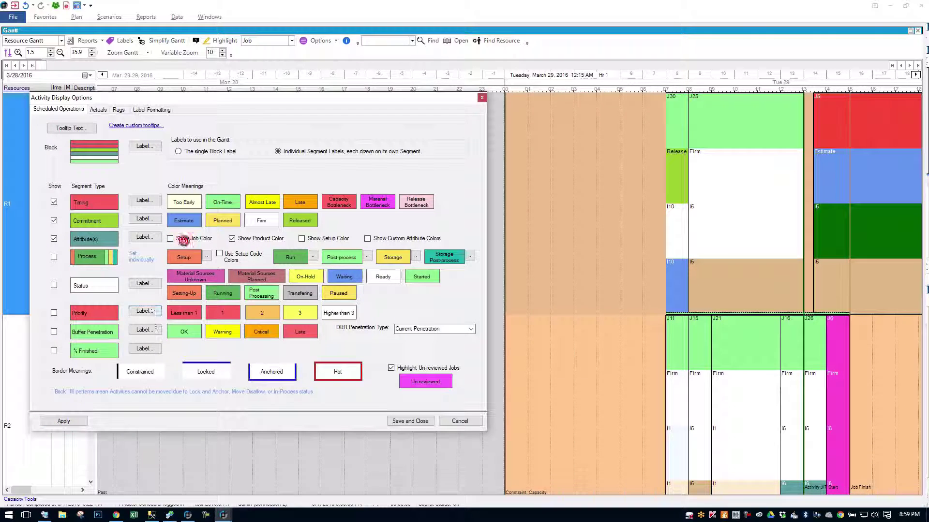
left_click(73, 419)
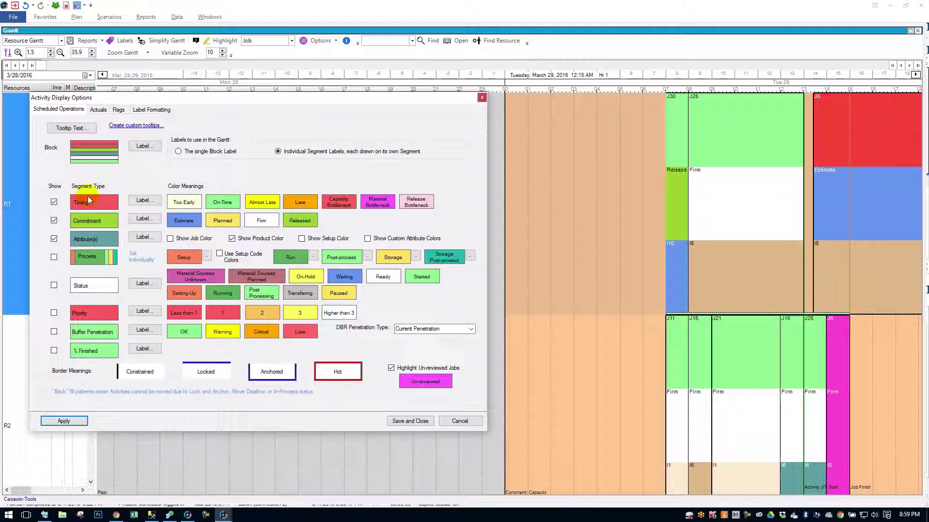
Swap Commitment and Attribute(s) for Process segments showing '4 hours run', then select J25
left_click(54, 220)
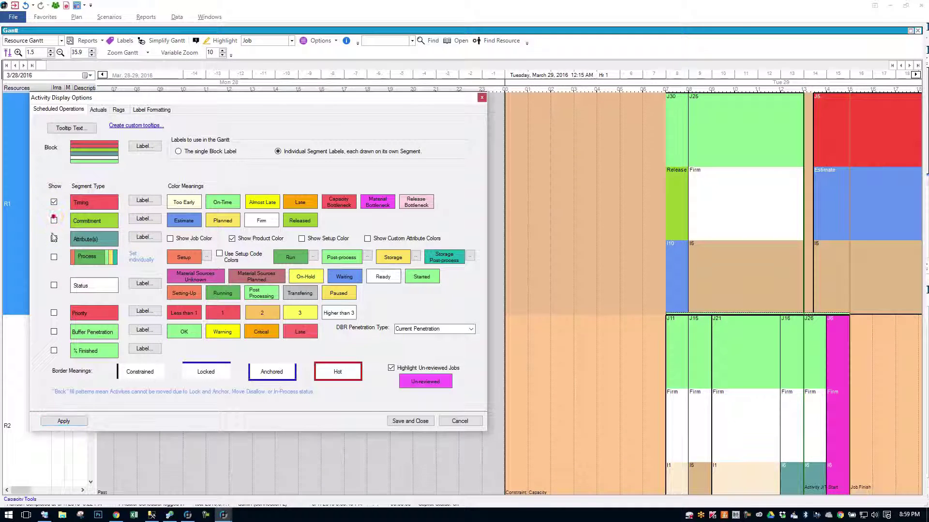
left_click(54, 239)
left_click(54, 257)
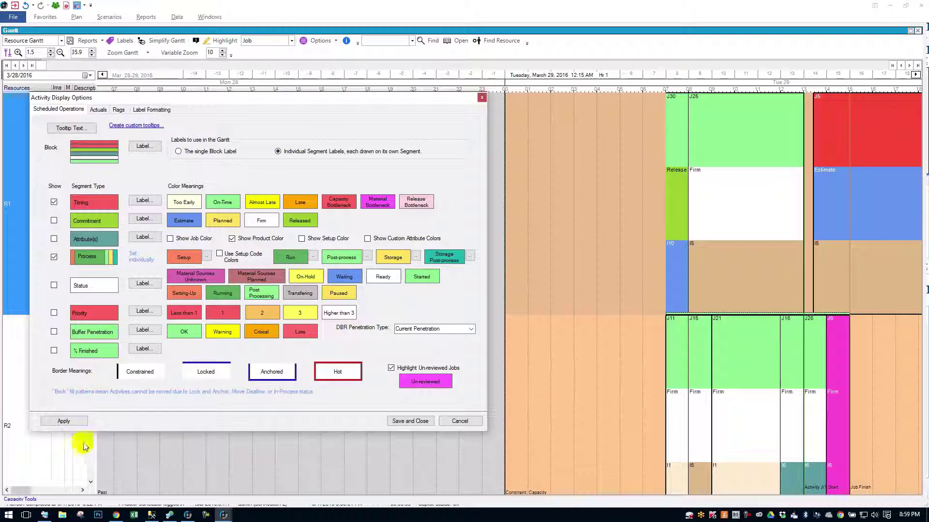
left_click(78, 426)
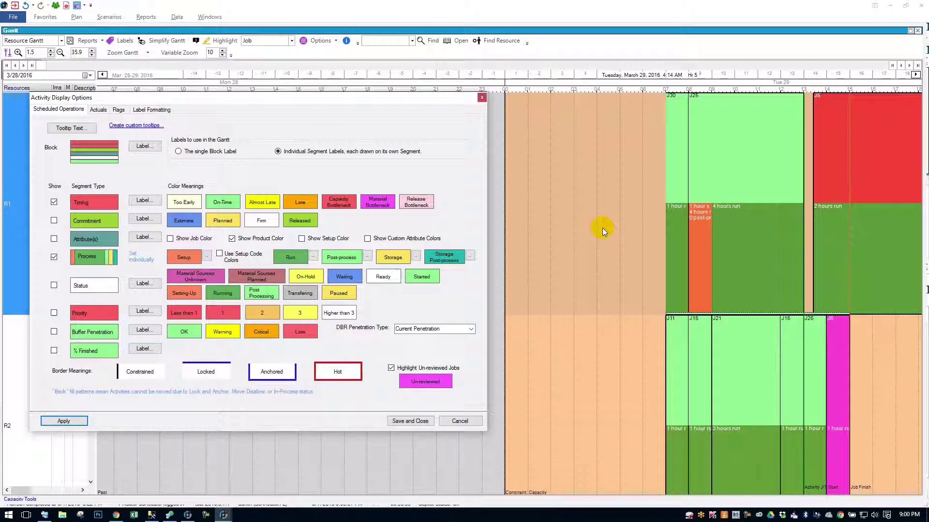
left_click(724, 125)
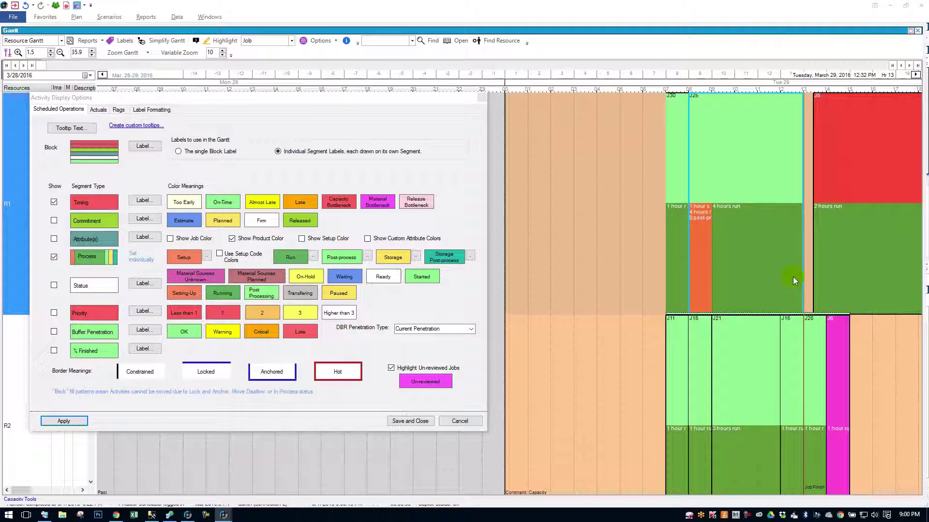
Show Status labels (Ready, Started, Awaiting Material) instead of Process, then untick Status
left_click(54, 286)
left_click(54, 257)
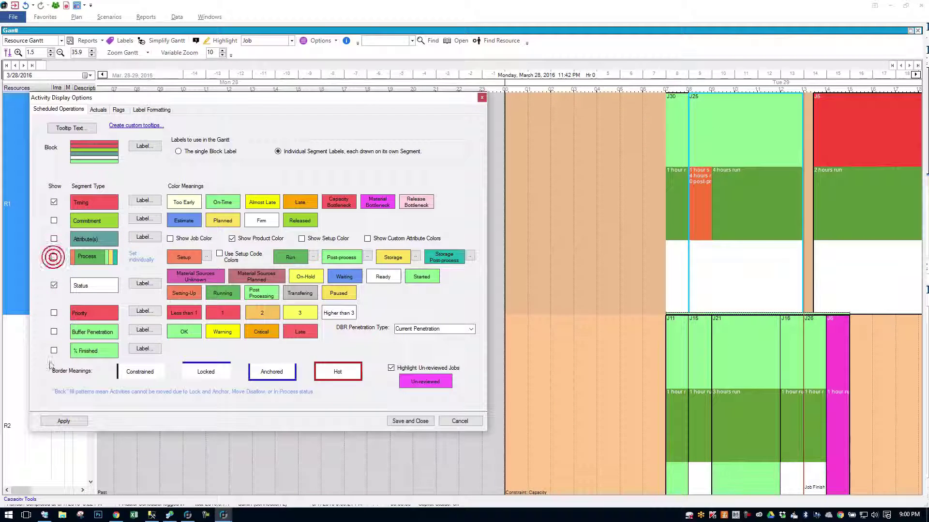
left_click(63, 421)
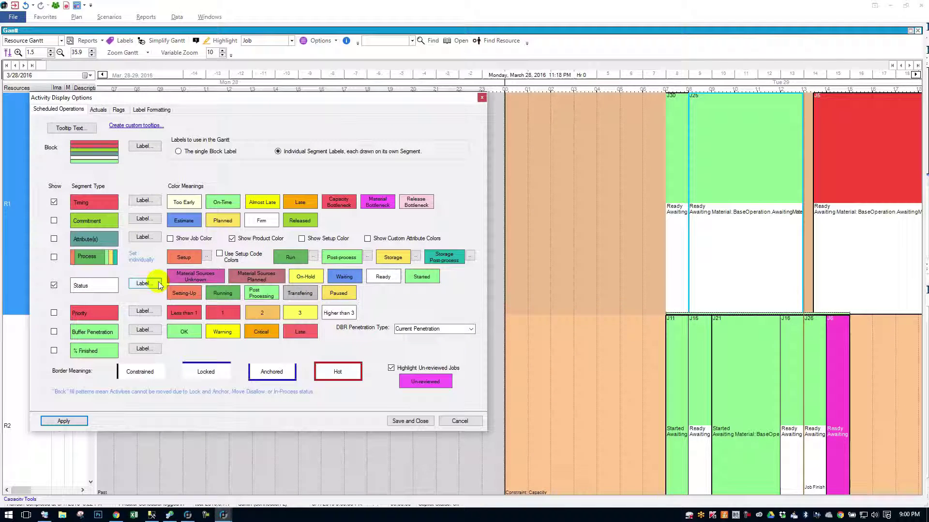
left_click(53, 285)
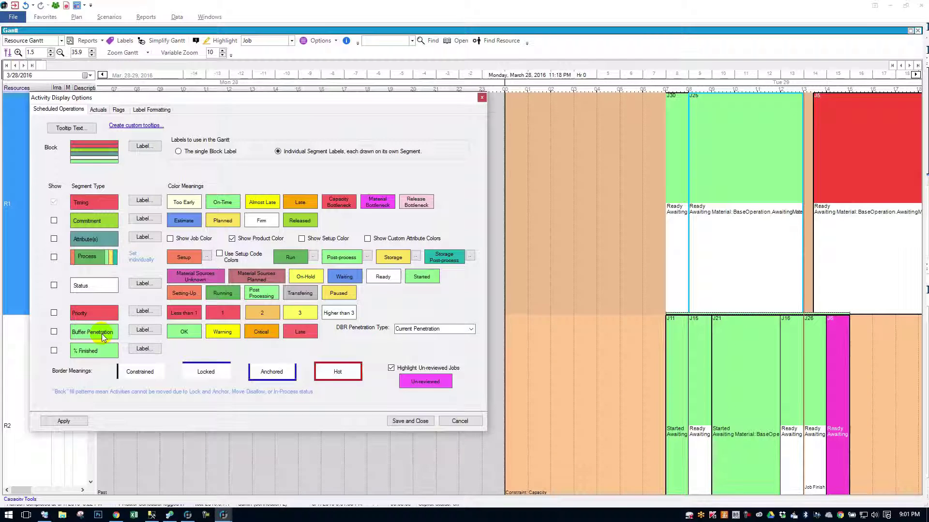
Apply % Finished bands like 75.00 % and 40.00 %, then zoom the timescale toward later hours
left_click(54, 350)
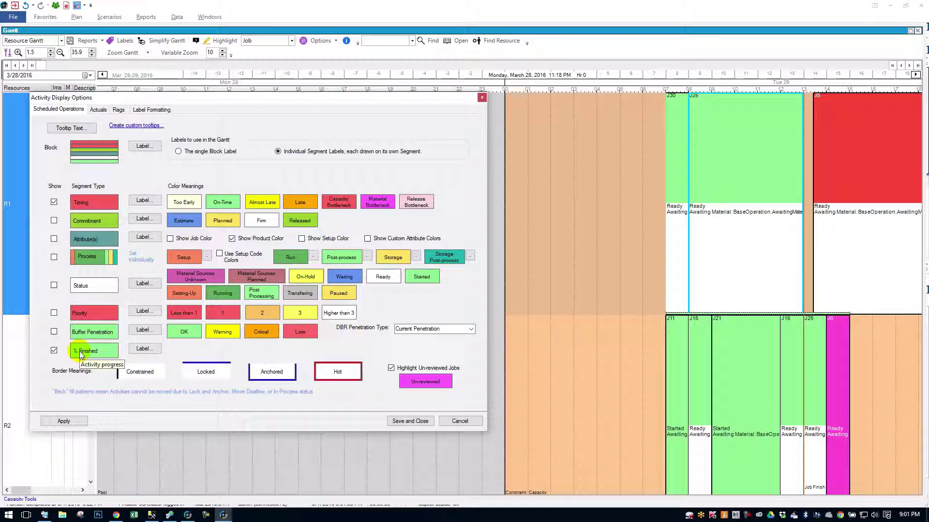
left_click(66, 420)
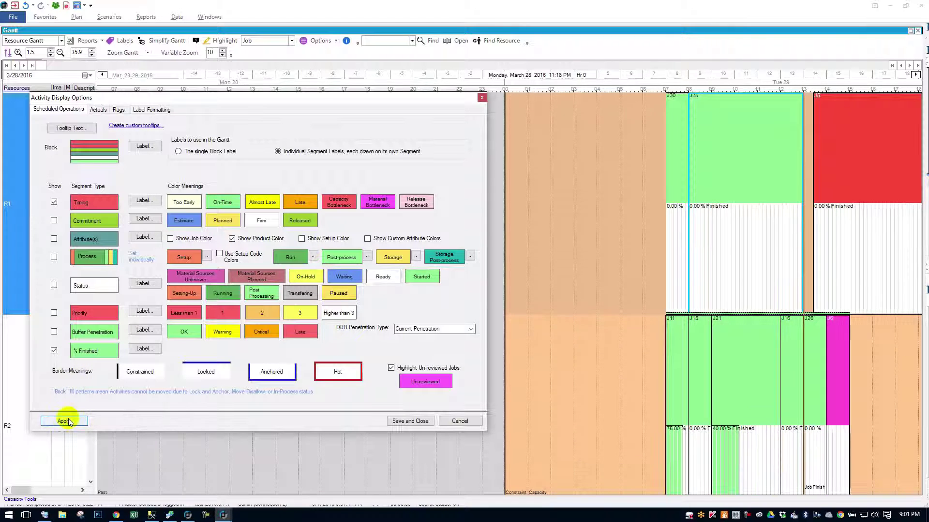
left_click(735, 361)
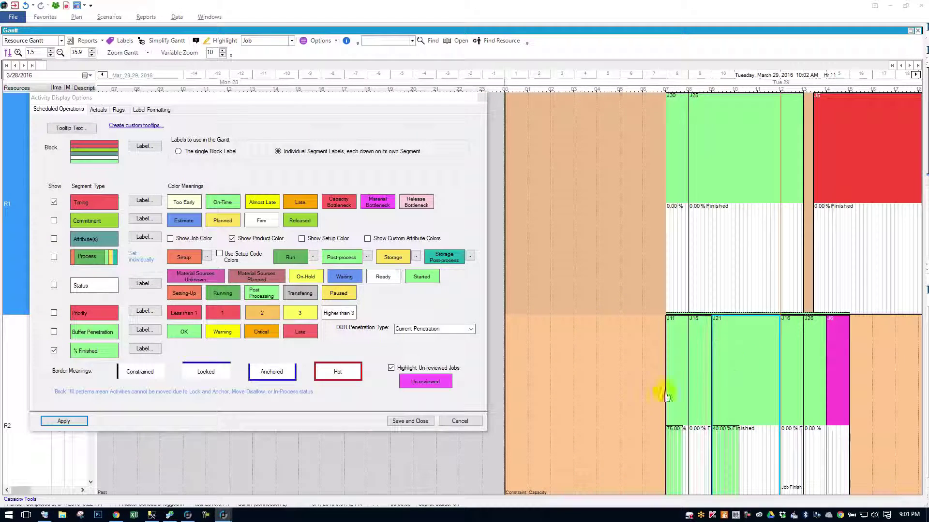
left_click(642, 181)
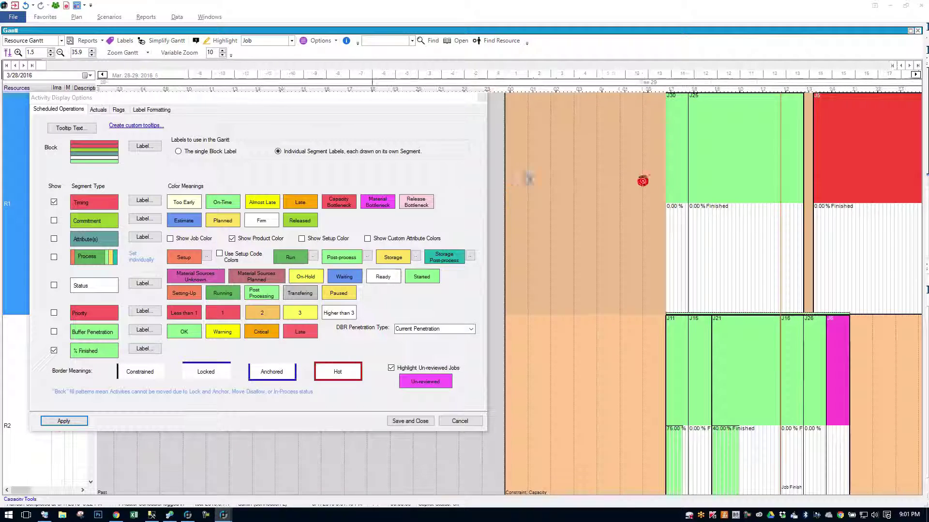
left_click_drag(691, 82, 642, 87)
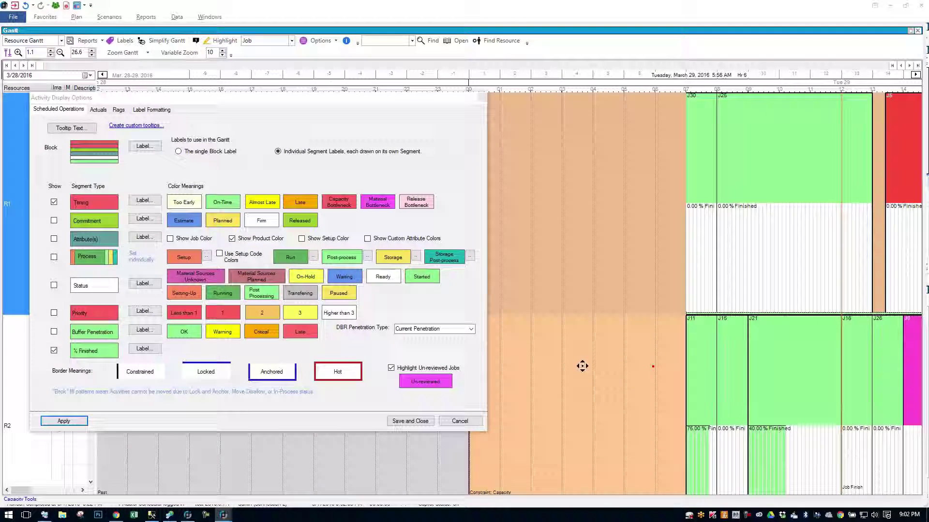
scroll(532, 365, "right", 2)
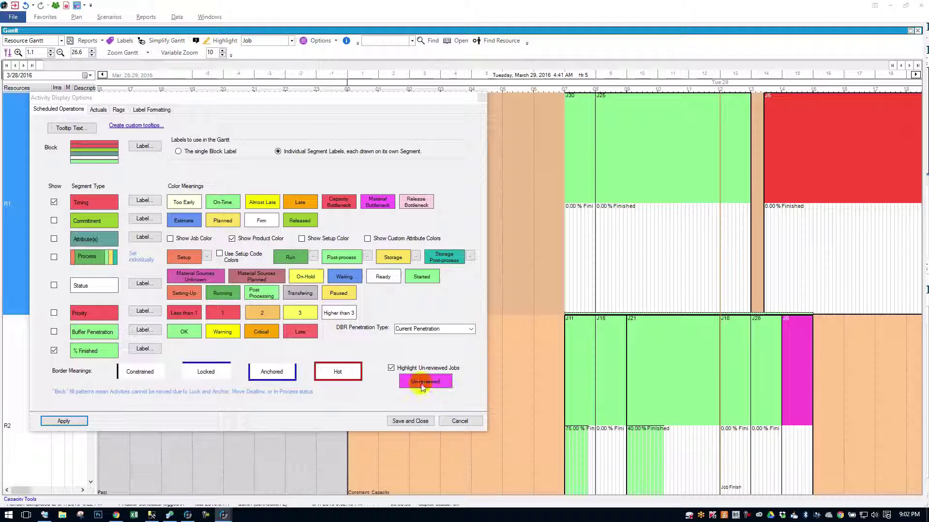
Mark the magenta un-reviewed J6 block as reviewed
left_click(799, 339)
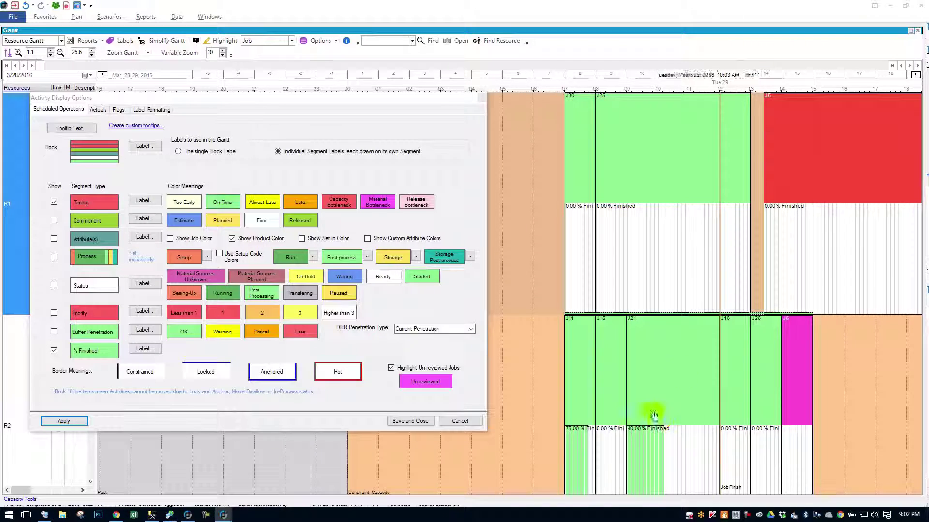
left_click(806, 368)
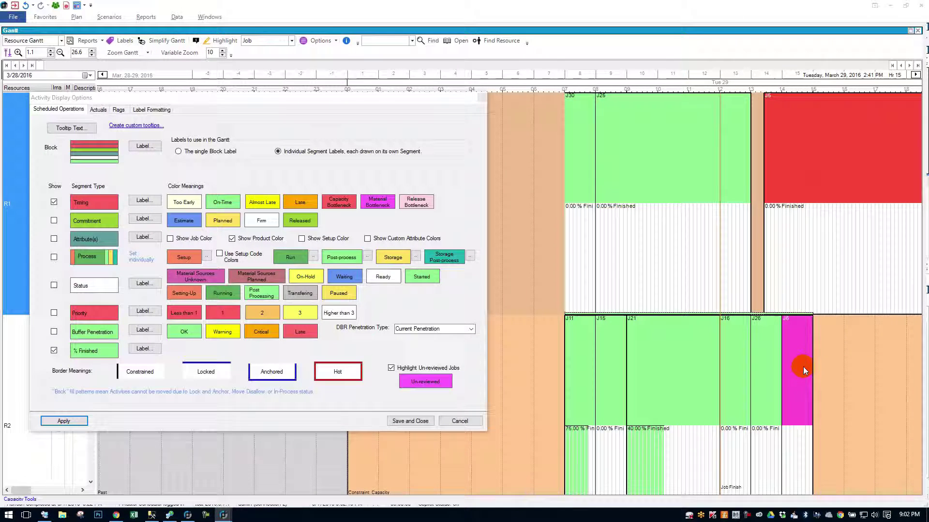
scroll(802, 367, "right", 3)
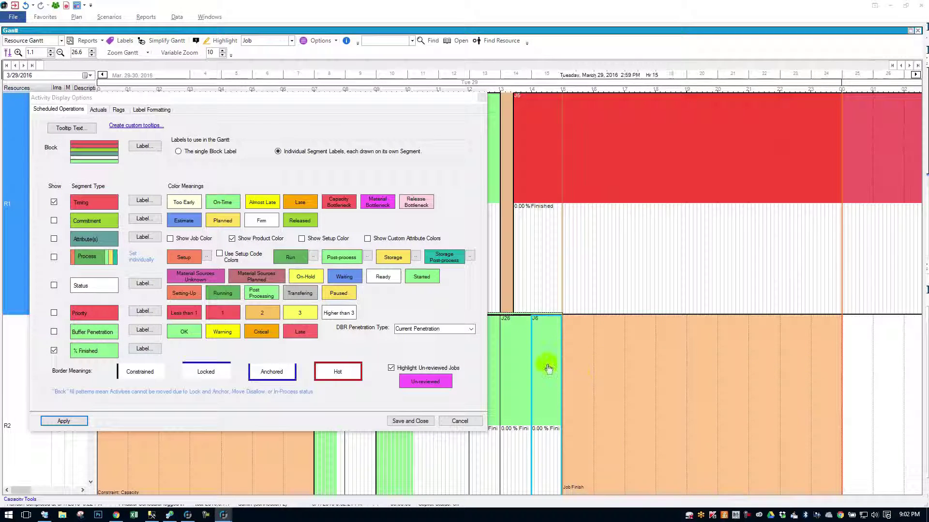
Select the red late block on R1 and bring the Mar 28 schedule back into view
left_click(610, 121)
scroll(613, 83, "down", 1)
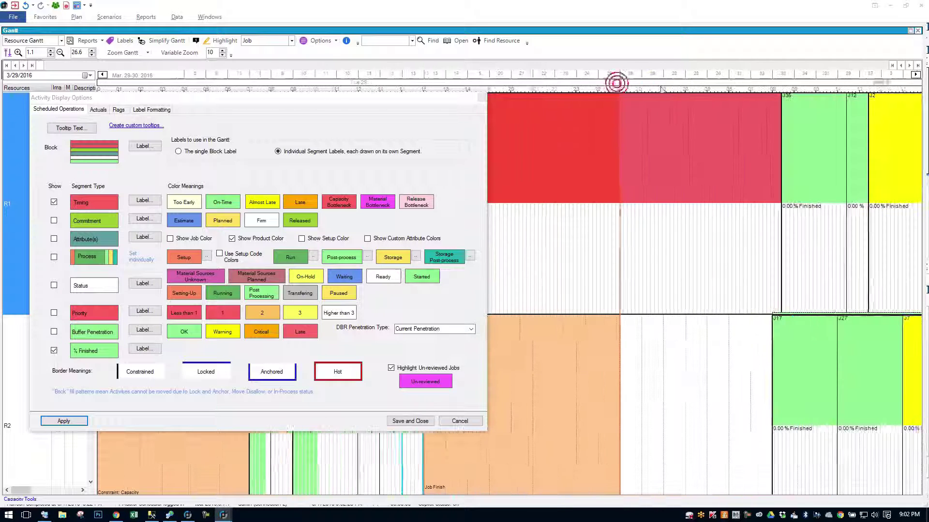
left_click(507, 469)
scroll(648, 467, "left", 3)
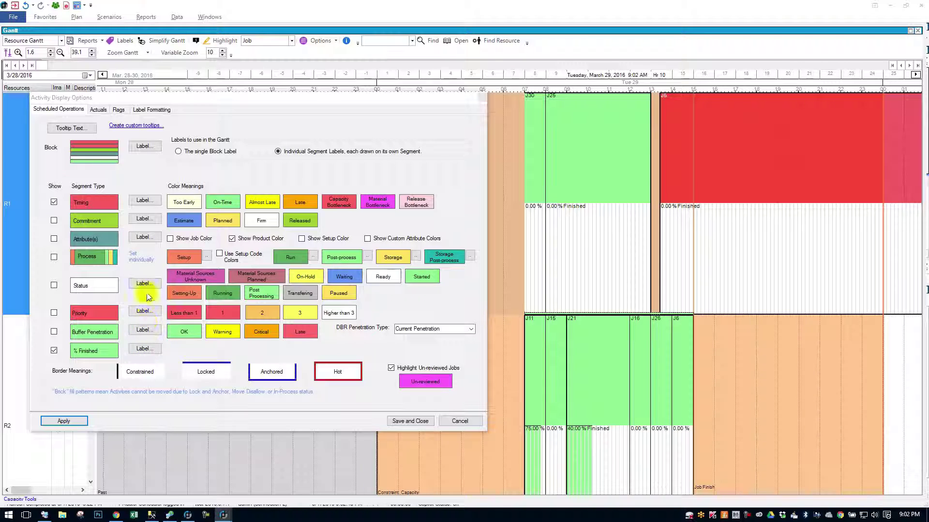
Use a single block label and add Job.NeedDateTime on its second line, then save
left_click(196, 153)
left_click(56, 422)
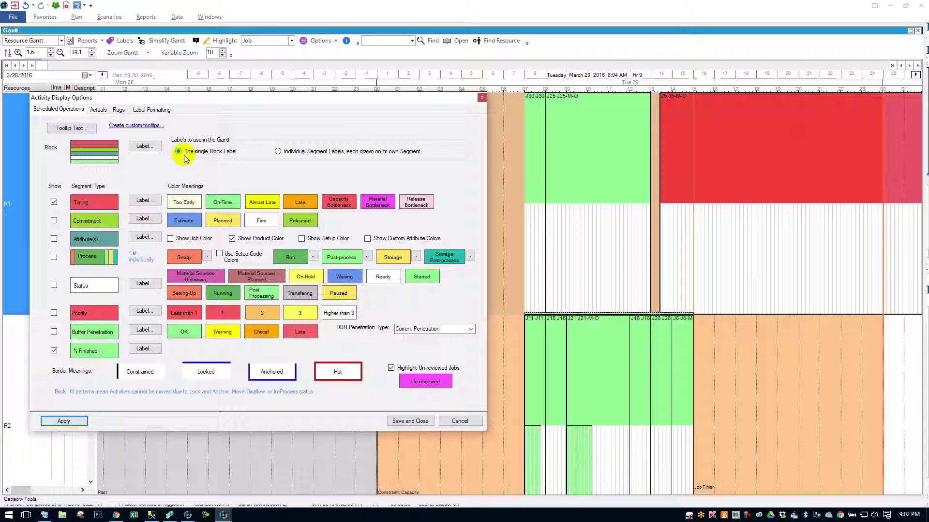
left_click(144, 146)
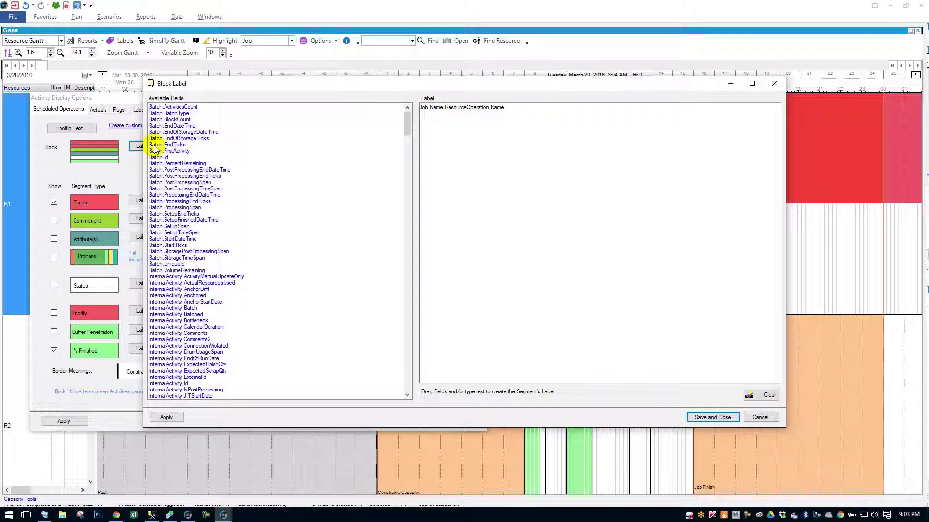
left_click(530, 160)
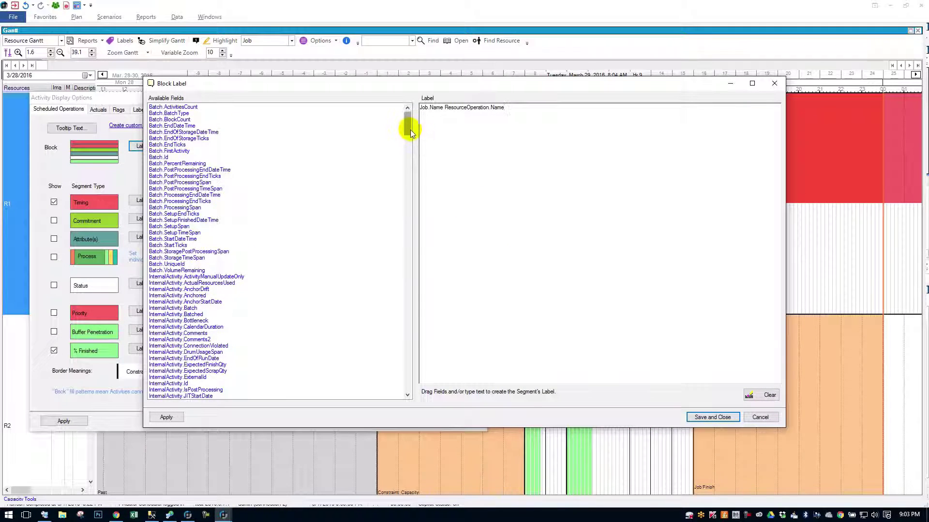
left_click_drag(408, 129, 404, 202)
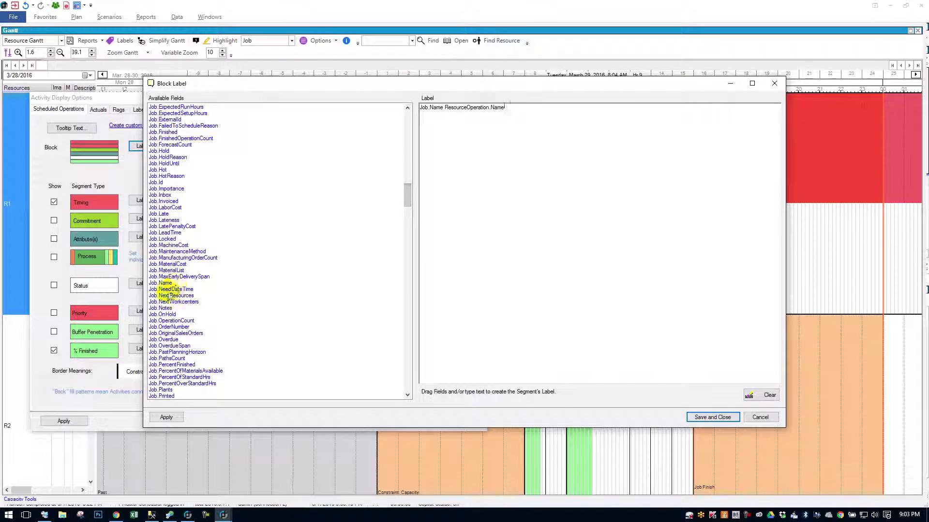
left_click(167, 290)
left_click(520, 148)
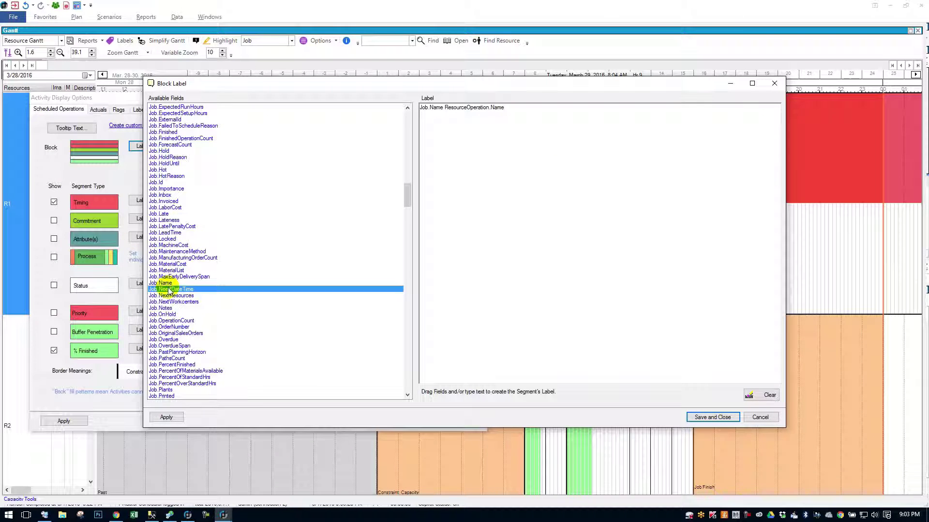
left_click_drag(169, 290, 501, 125)
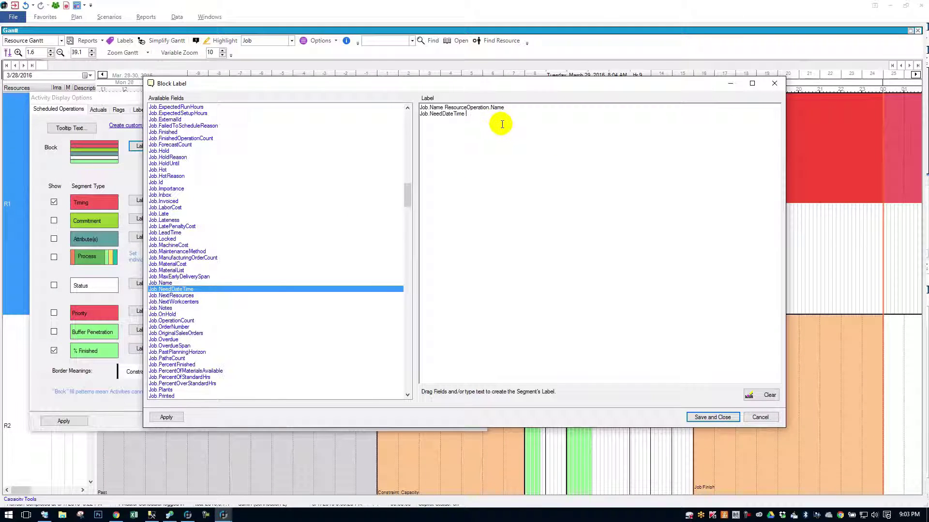
left_click(716, 417)
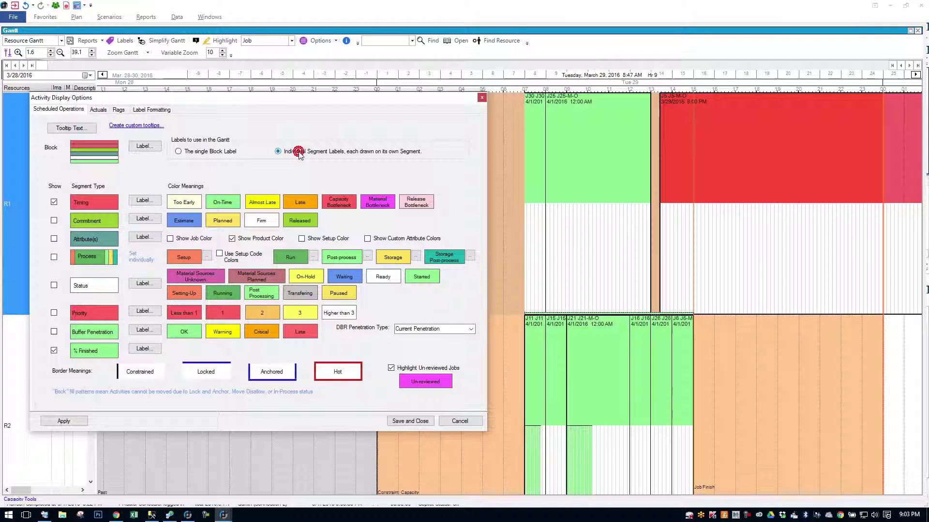
Apply the options, review the Timing Label unchanged, and reselect The single Block Label
left_click(70, 422)
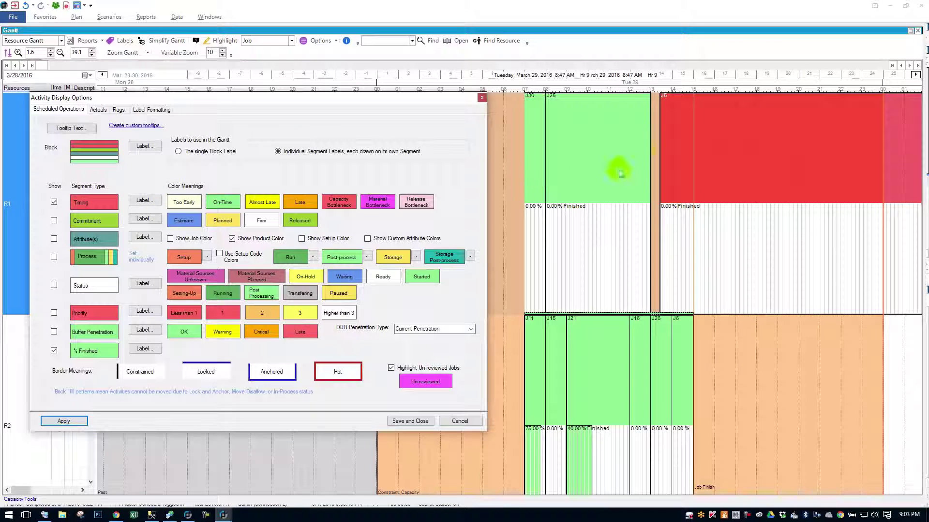
left_click(143, 201)
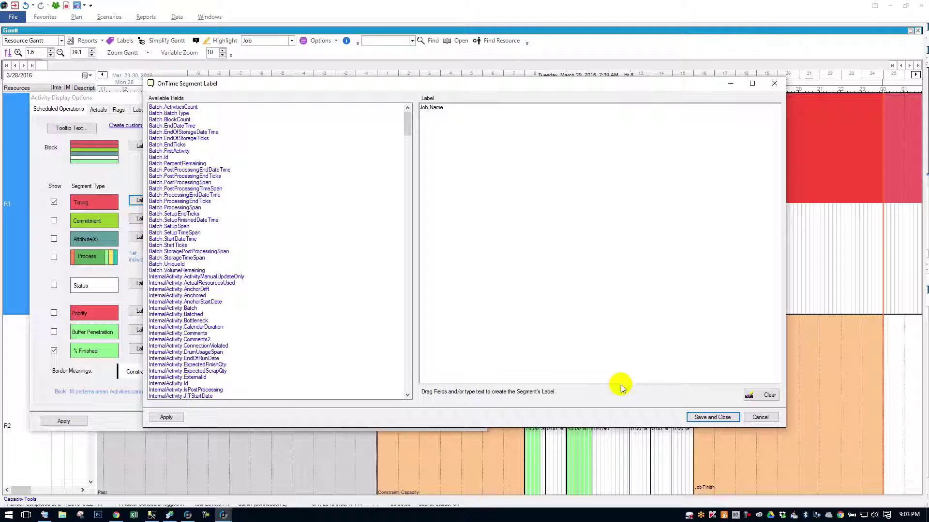
left_click(761, 417)
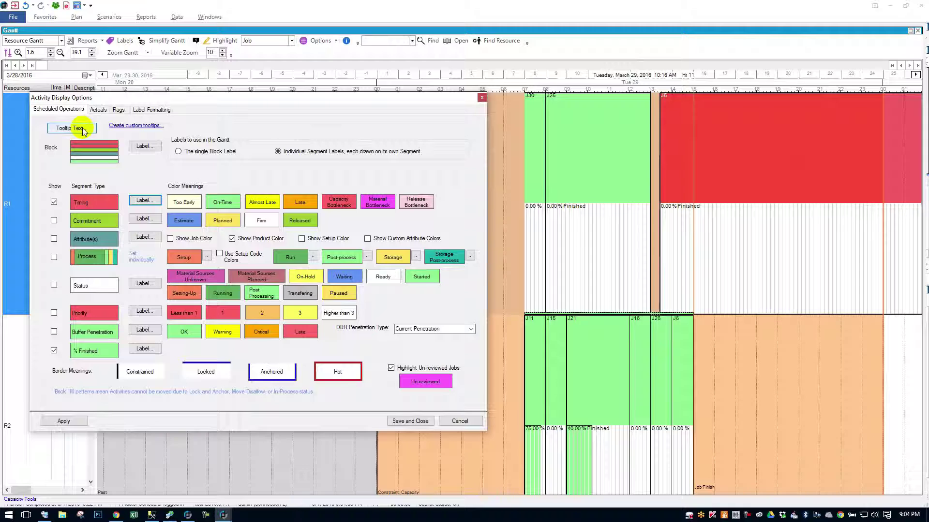
left_click(179, 151)
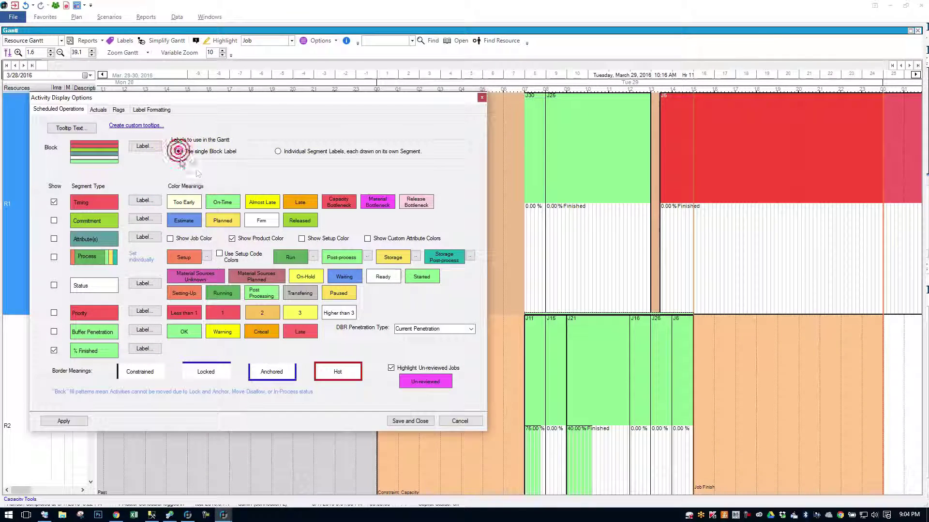
Confirm the tooltip's Slack field, enable Show Tool Tips, and view J25's 2.12-day slack
left_click(83, 129)
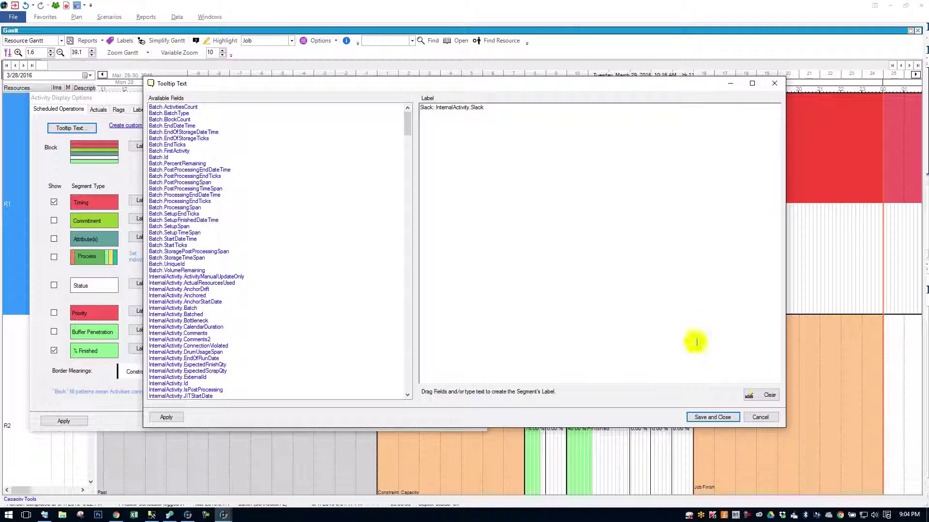
left_click(747, 417)
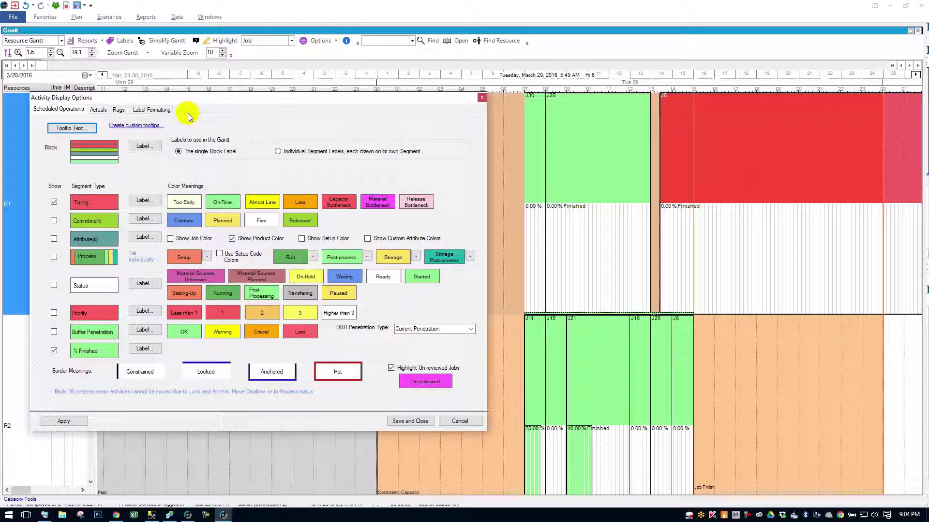
left_click(200, 43)
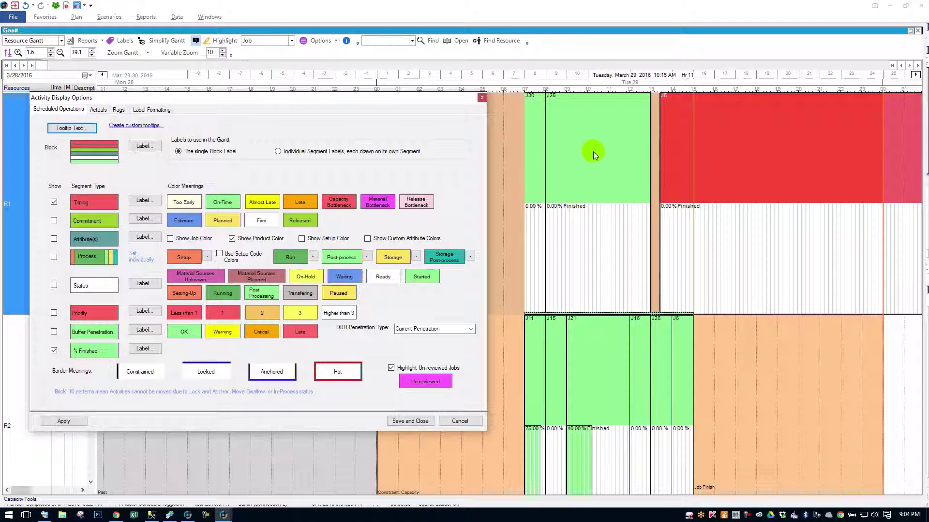
mouse_move(593, 152)
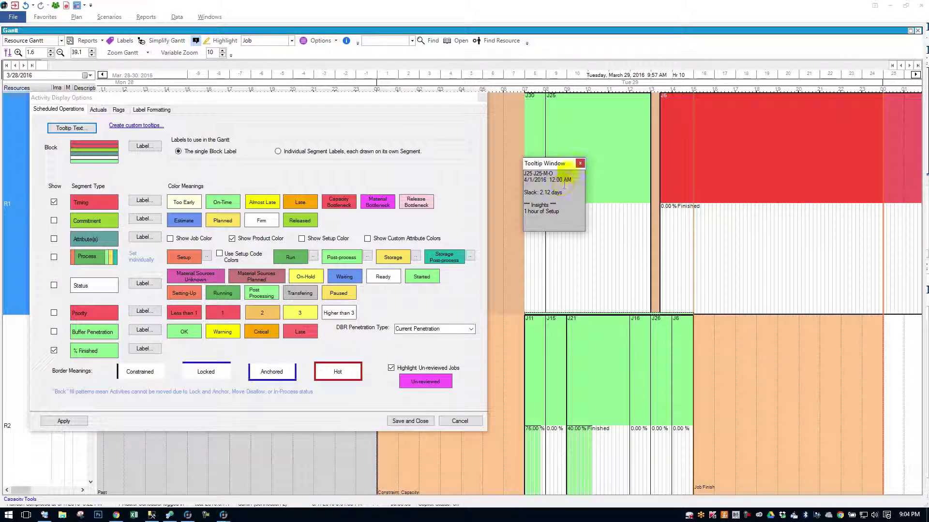
left_click(580, 164)
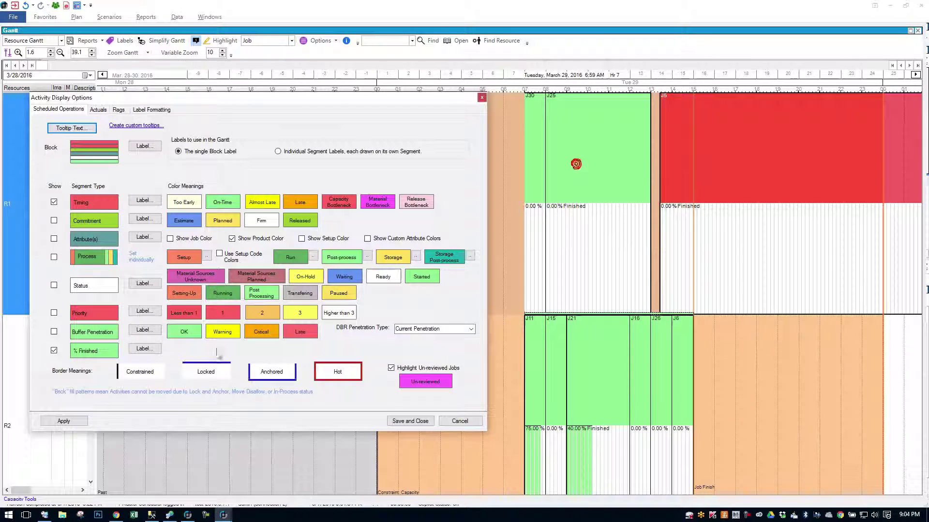
Apply single block labels, view J30's tooltip, and check what the red Hot border means
left_click(64, 420)
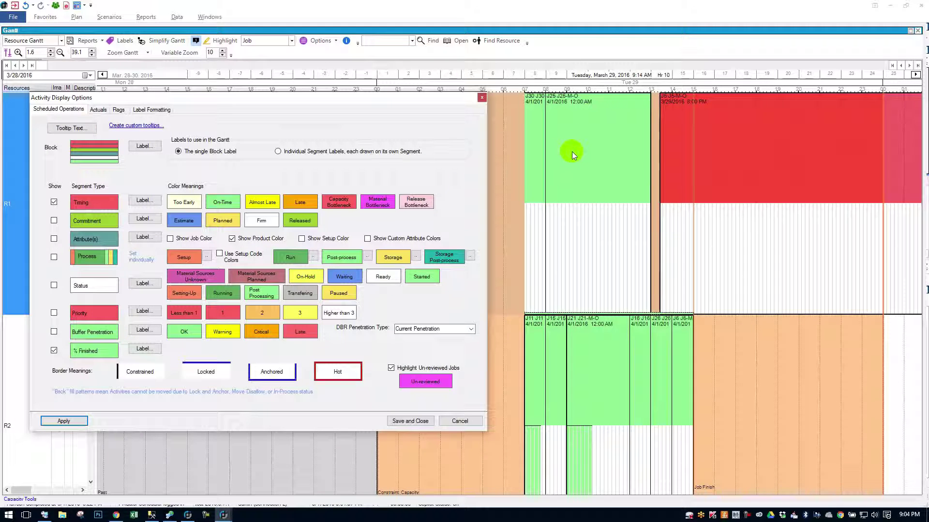
mouse_move(571, 151)
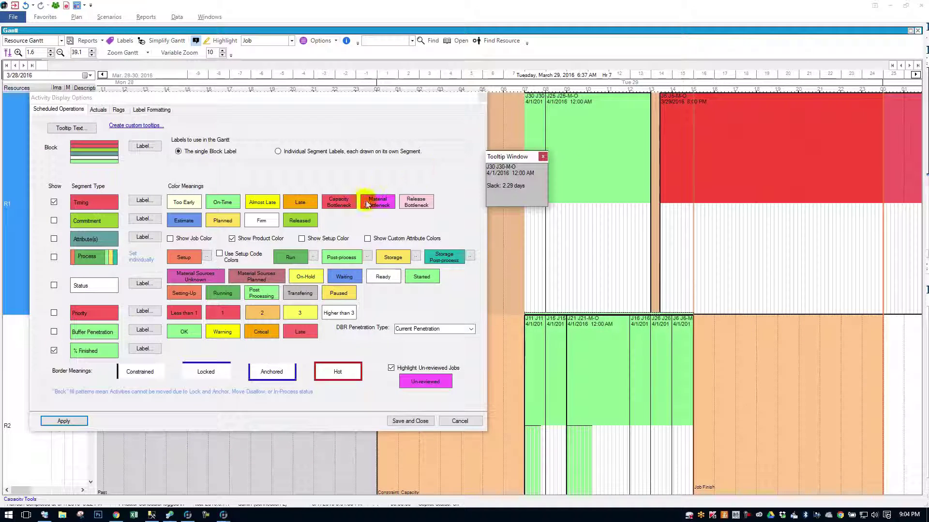
left_click(369, 200)
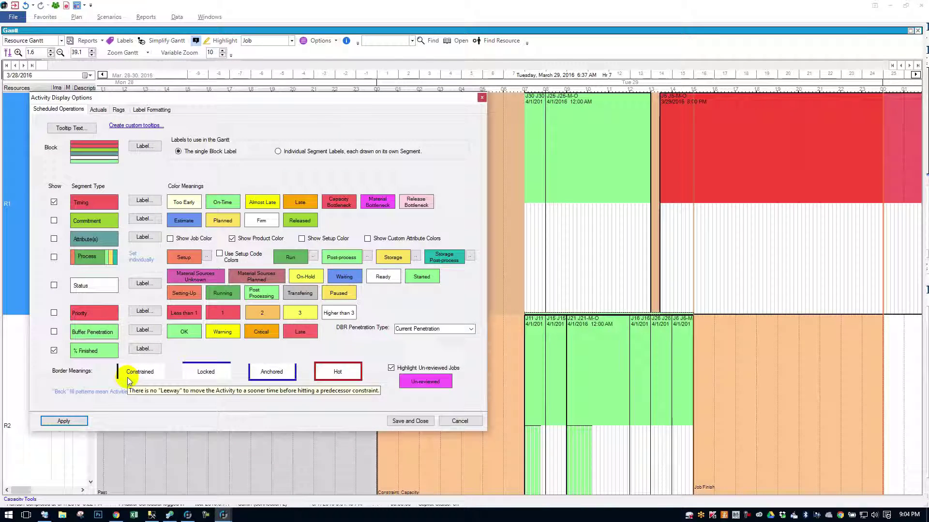
mouse_move(192, 380)
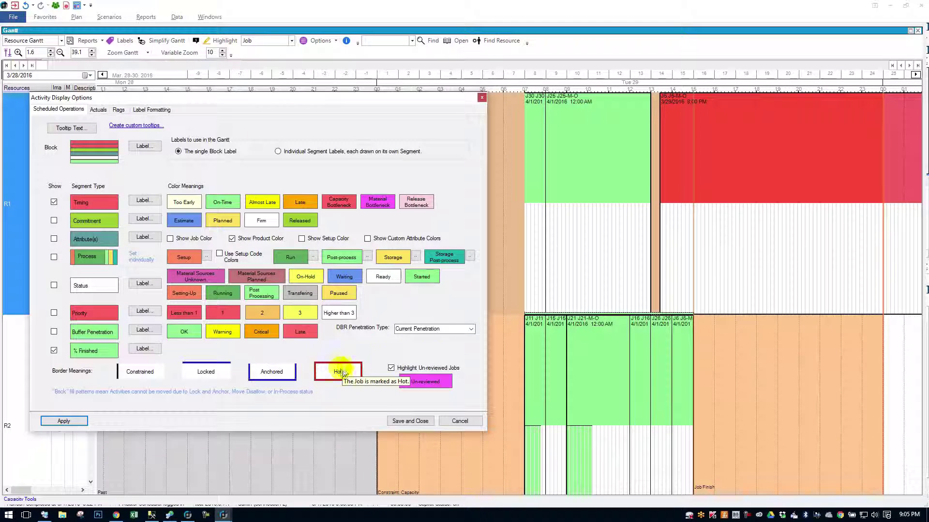
left_click(601, 356)
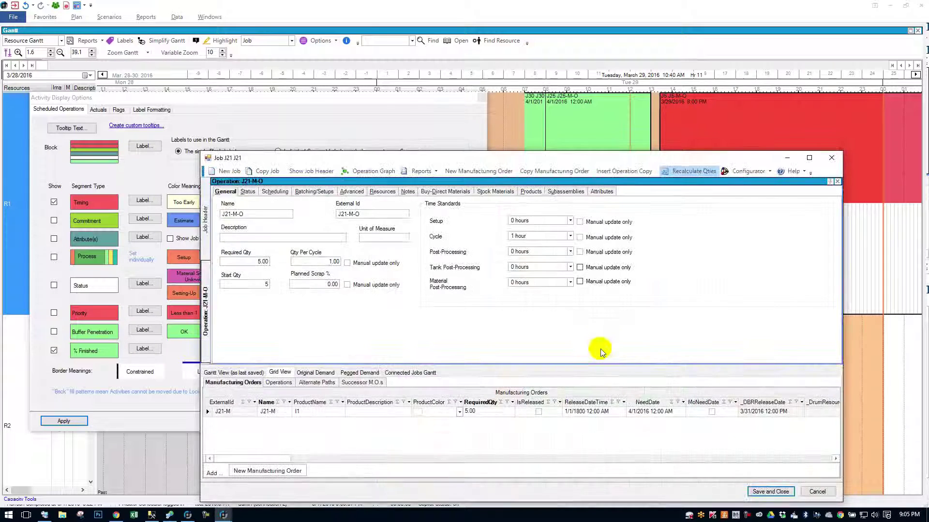
Tick Hot on job J21's Priority tab and save the job
left_click(206, 242)
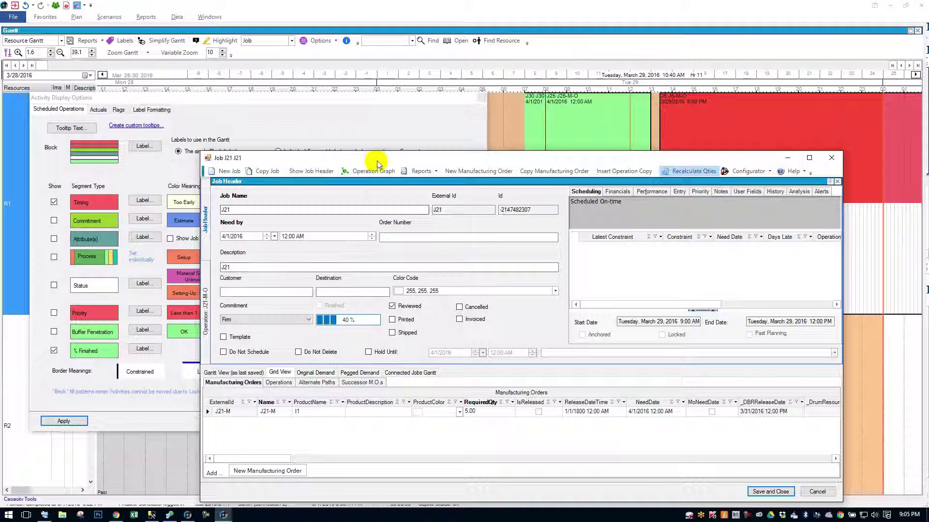
left_click_drag(377, 160, 336, 84)
left_click(574, 116)
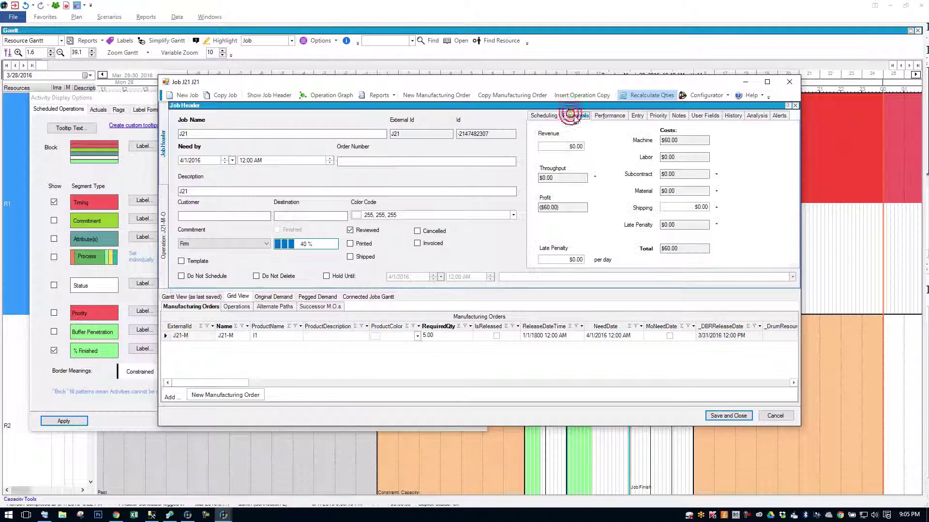
left_click(598, 117)
left_click(636, 116)
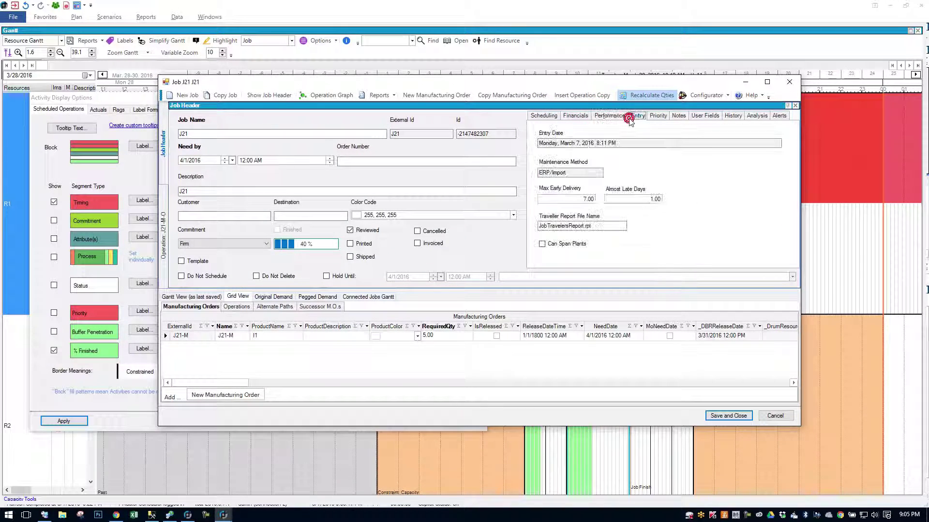
left_click(658, 116)
left_click(546, 201)
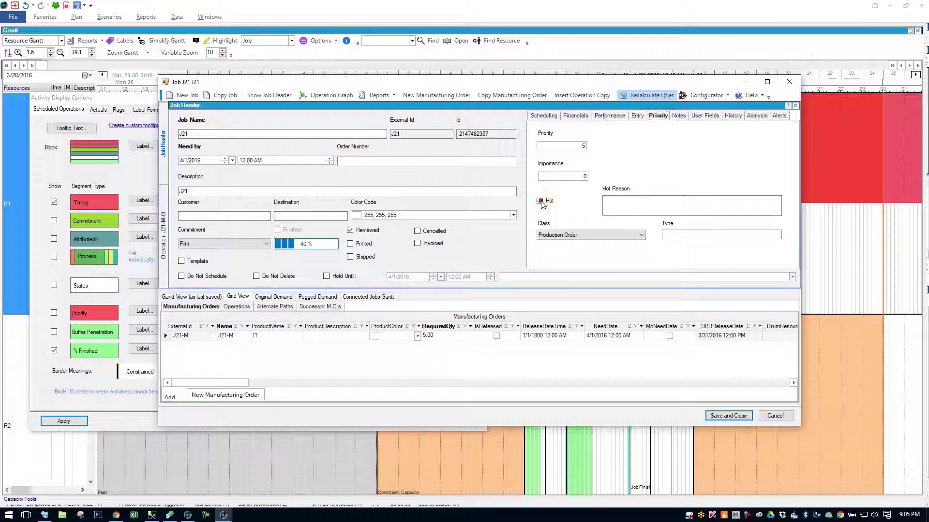
left_click(726, 417)
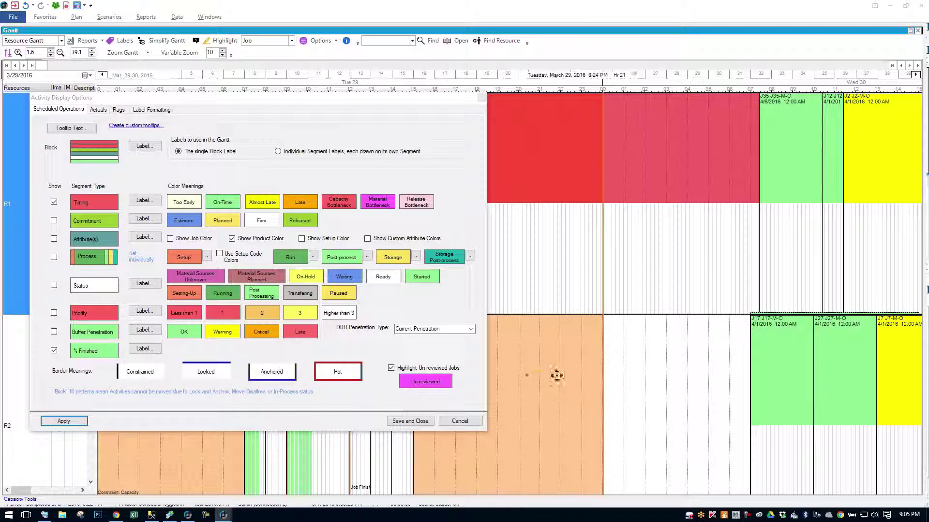
Shift and zoom the timeline to show J21, J16, J26 and J6, and enable Show Scheduling Hints
left_click_drag(555, 375, 674, 398)
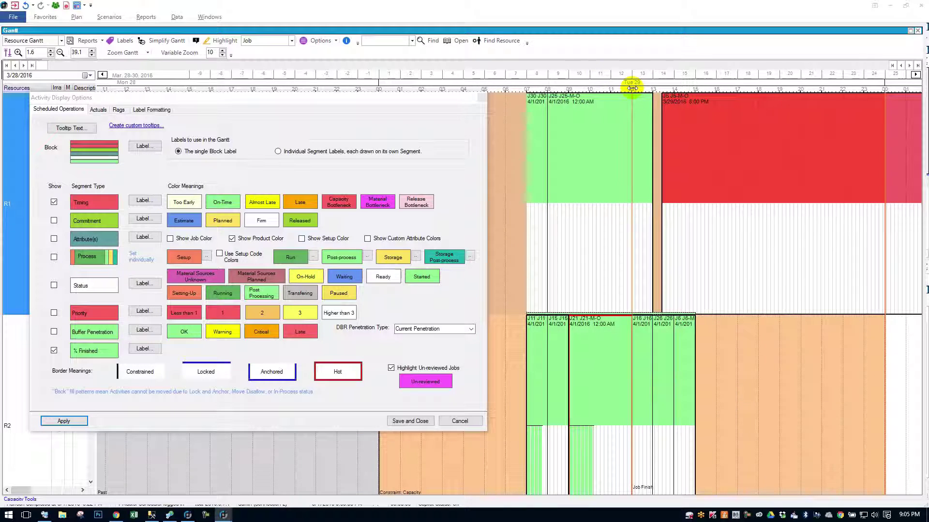
scroll(628, 81, "down", 2)
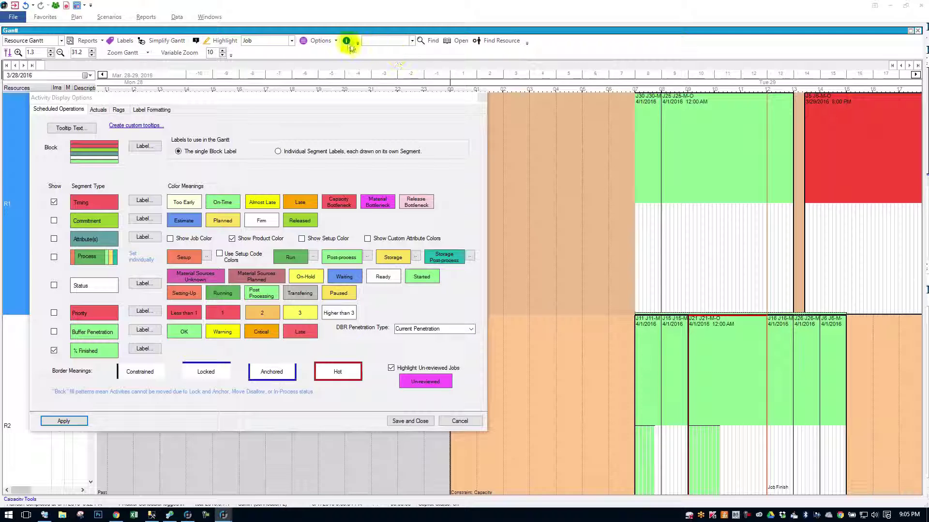
left_click(319, 40)
left_click(346, 74)
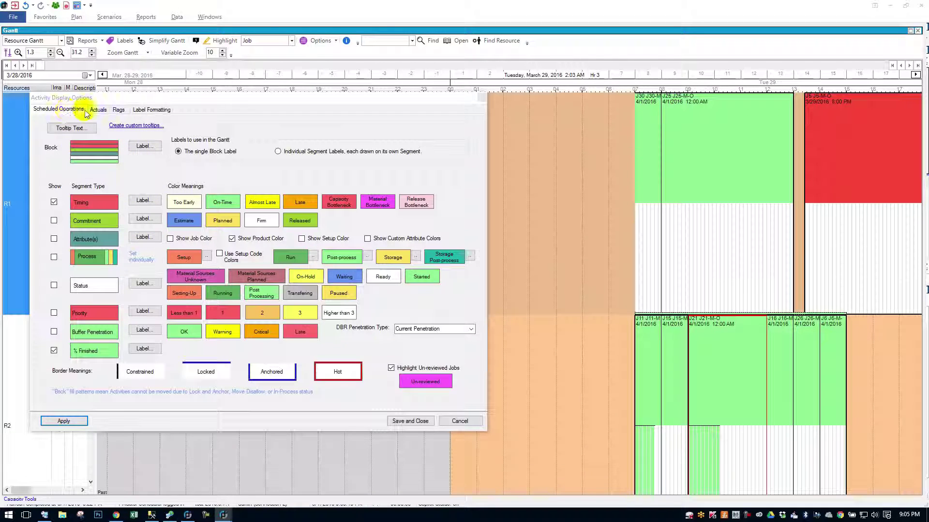
Review the Actuals settings, then the Flags settings with Standard and Custom Flags unchecked
left_click_drag(150, 102, 263, 108)
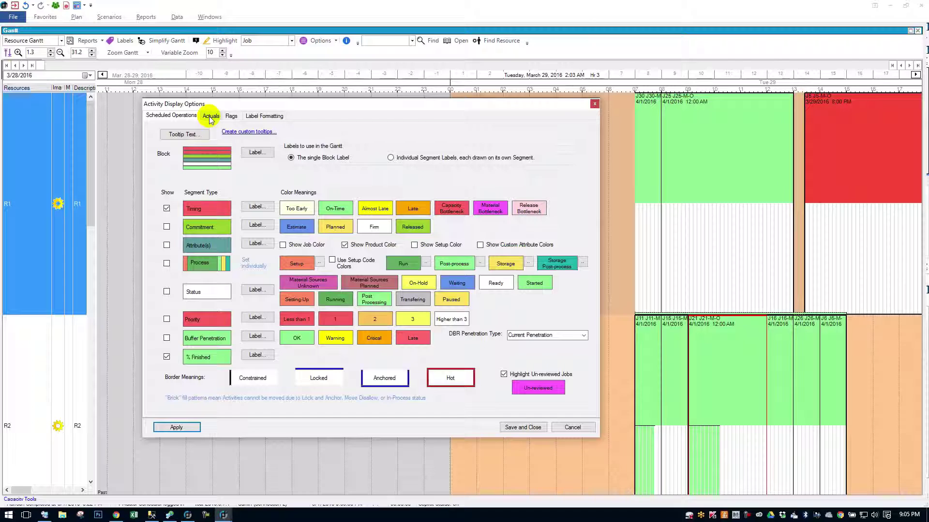
left_click(211, 117)
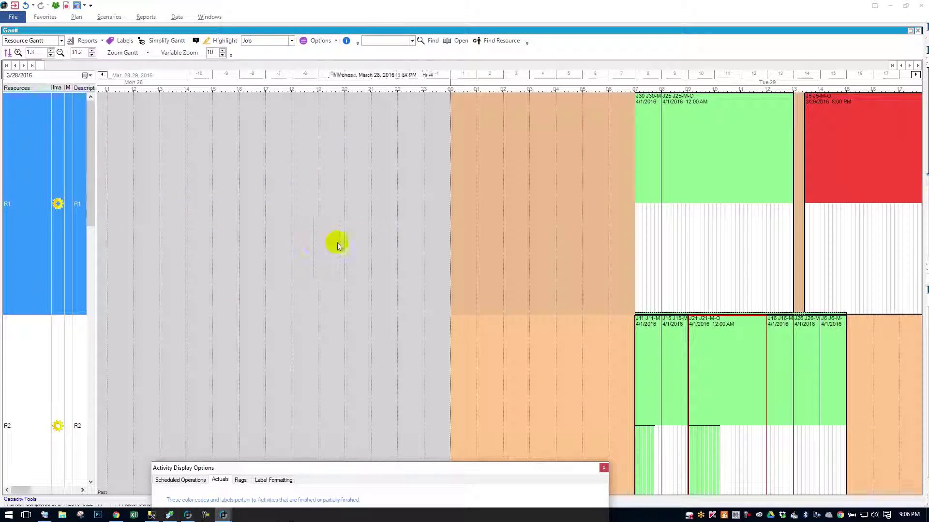
left_click_drag(326, 471, 333, 178)
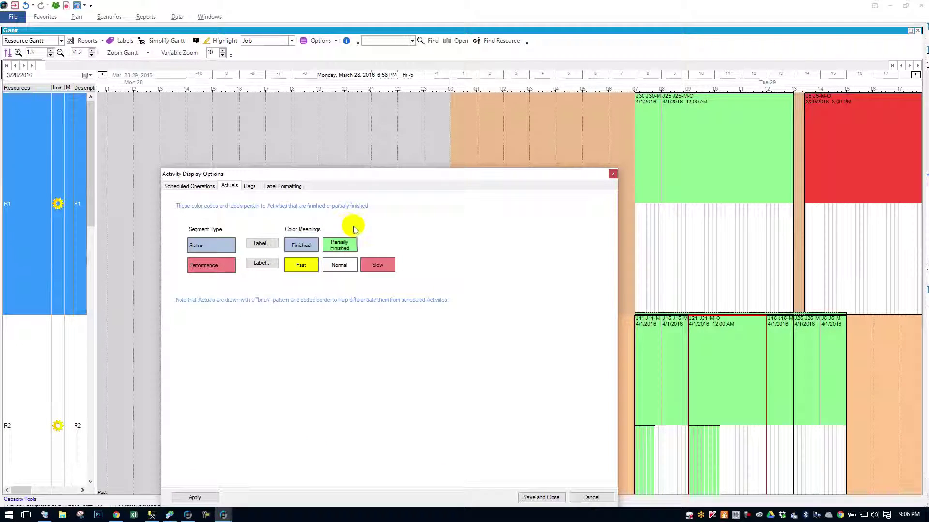
left_click_drag(389, 173, 373, 104)
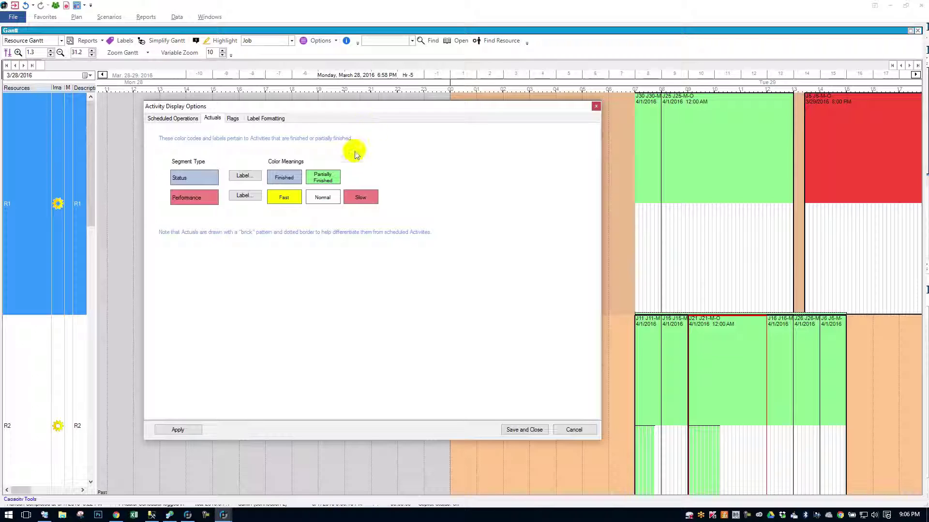
left_click(232, 121)
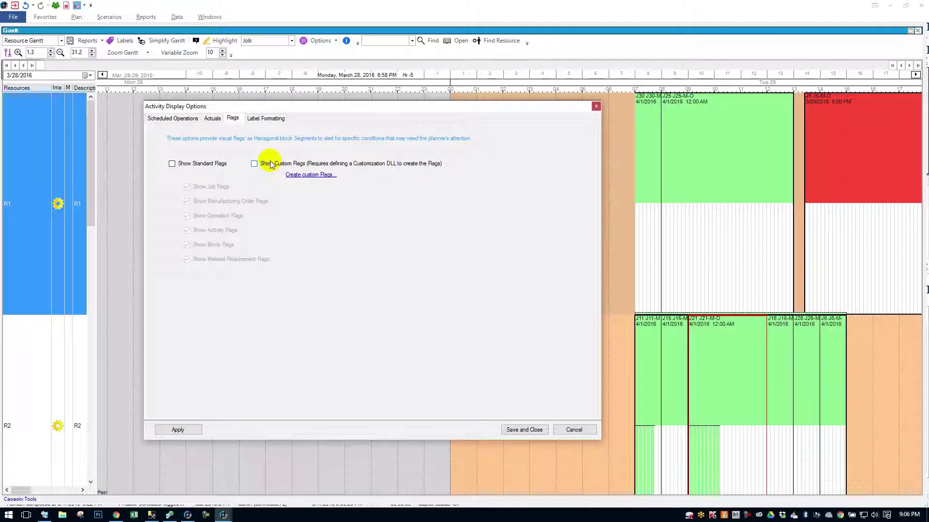
Apply Vertical Text as the label direction, then switch back to Horizontal Text
left_click(274, 120)
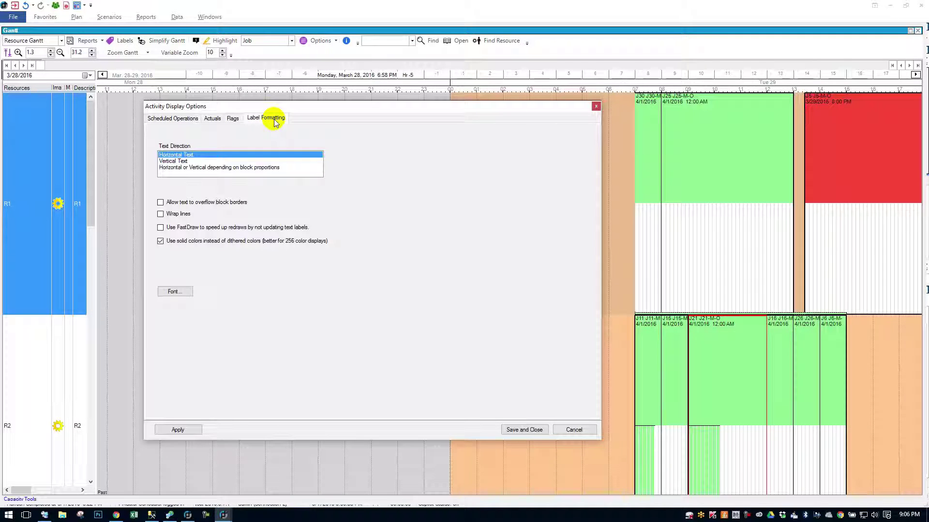
left_click_drag(319, 109, 278, 111)
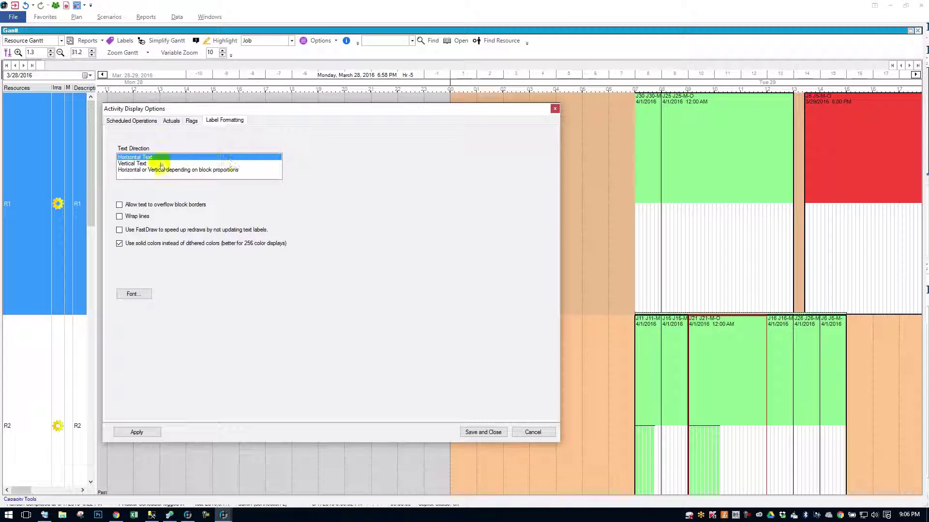
left_click(145, 164)
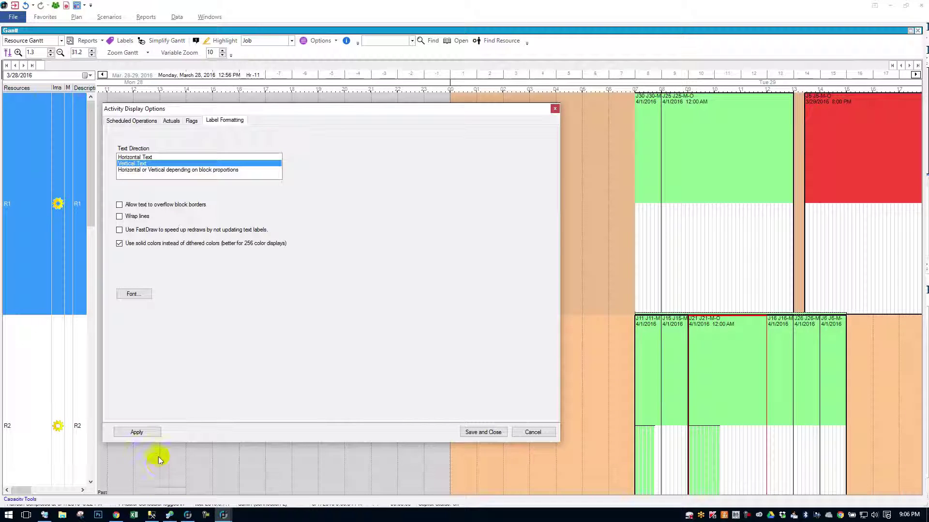
left_click(152, 435)
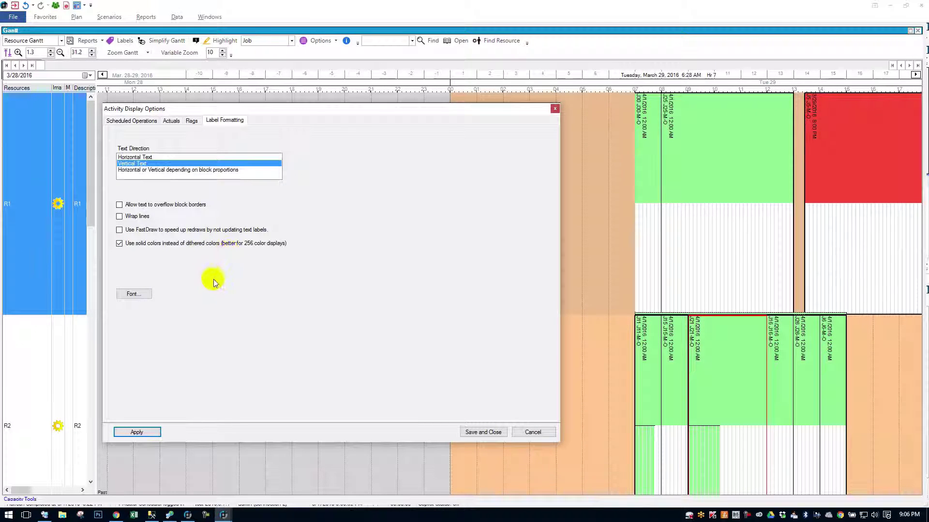
left_click(145, 157)
Set the block label font to Arial Rounded MT, Bold, size 11 and apply it
left_click(137, 293)
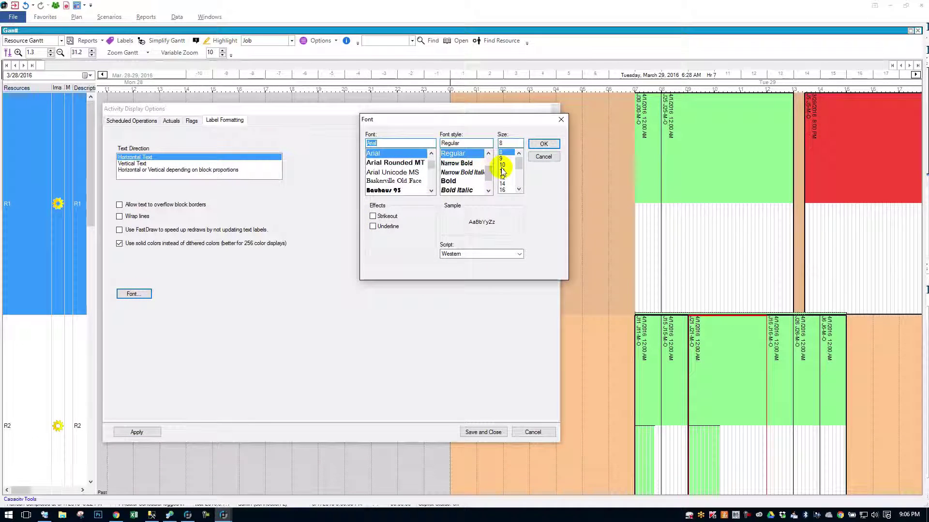
left_click(503, 171)
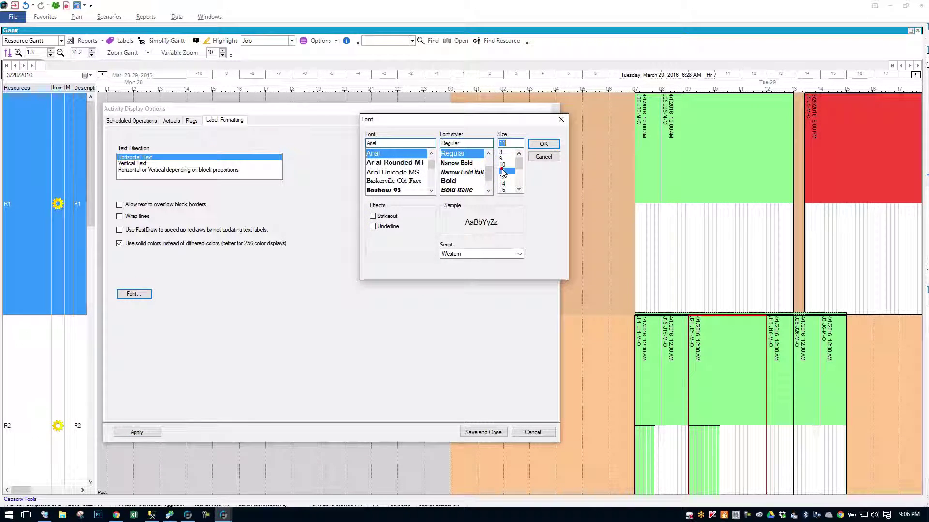
left_click(448, 181)
left_click(418, 165)
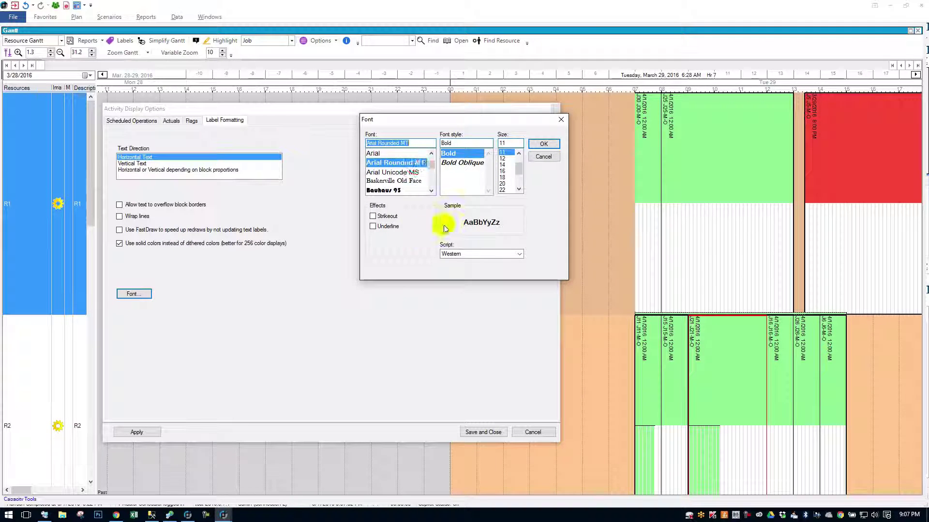
left_click(532, 146)
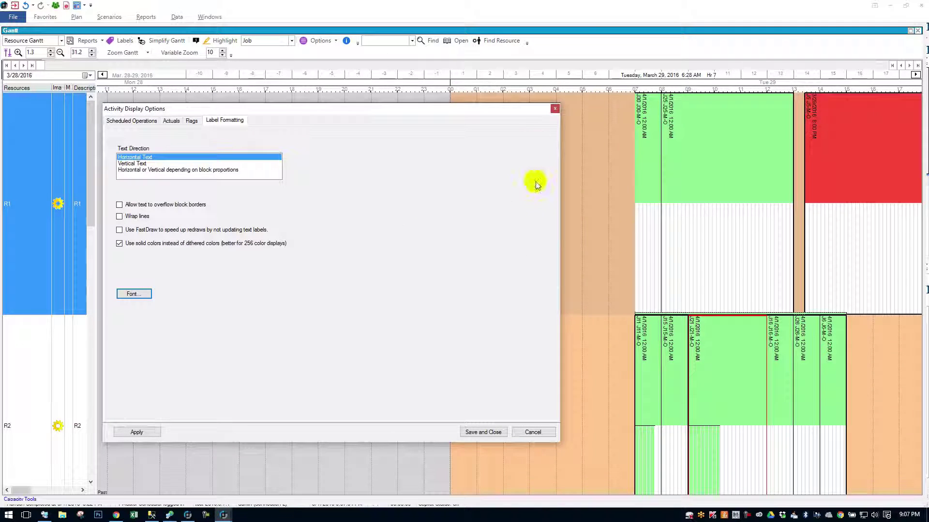
left_click(136, 431)
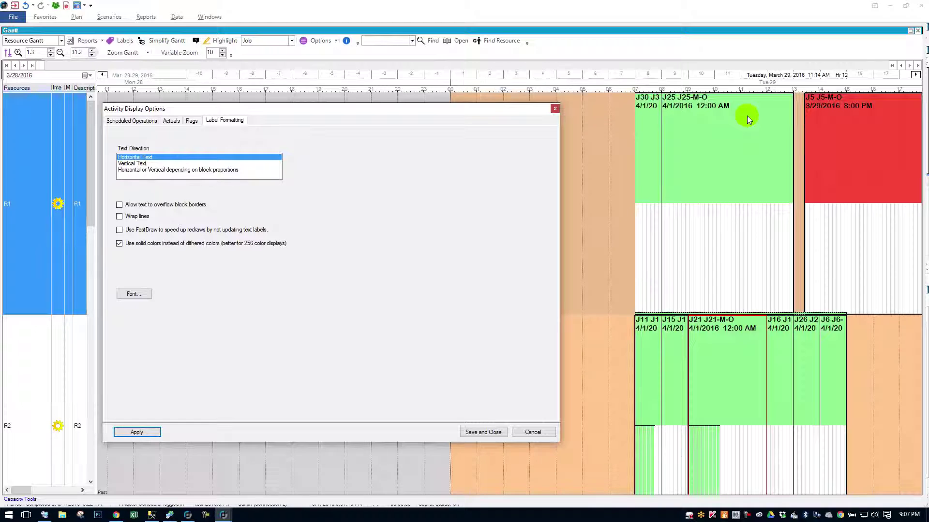
left_click(132, 120)
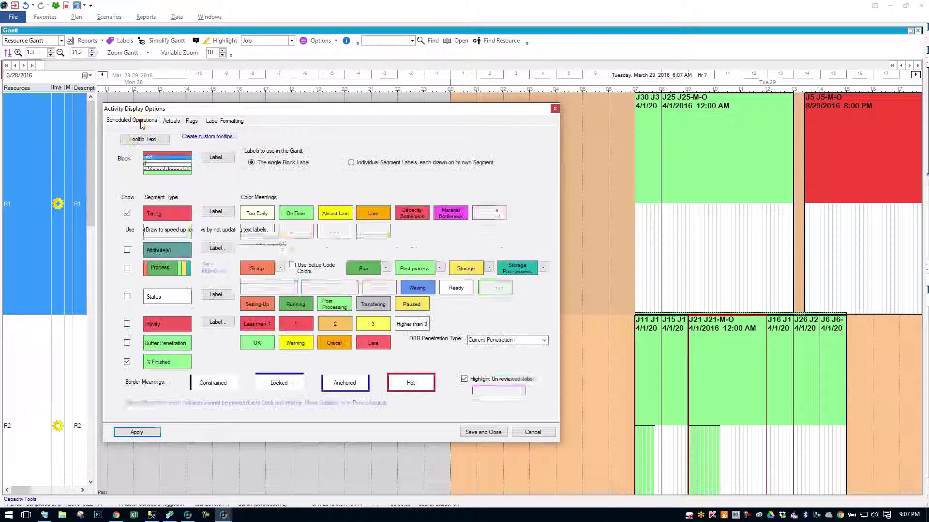